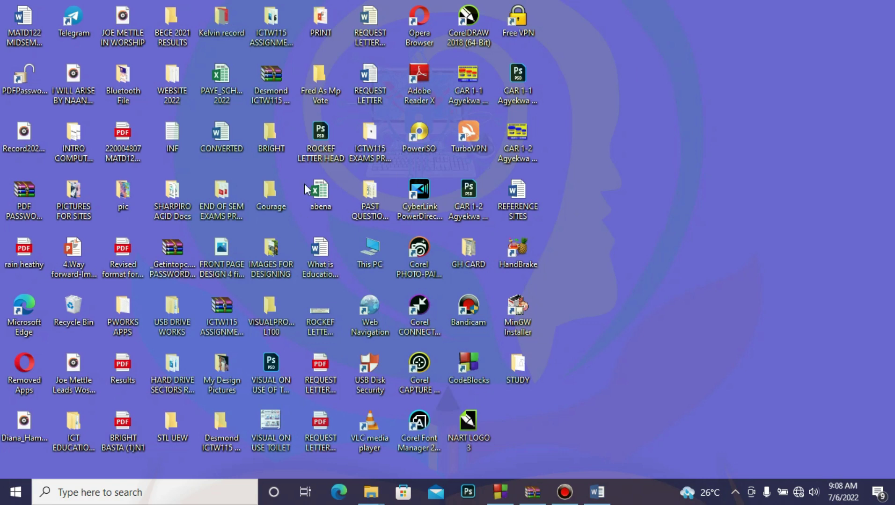
Step: Launch Word 2013 from the Microsoft Office 2013 program group
left_click(16, 493)
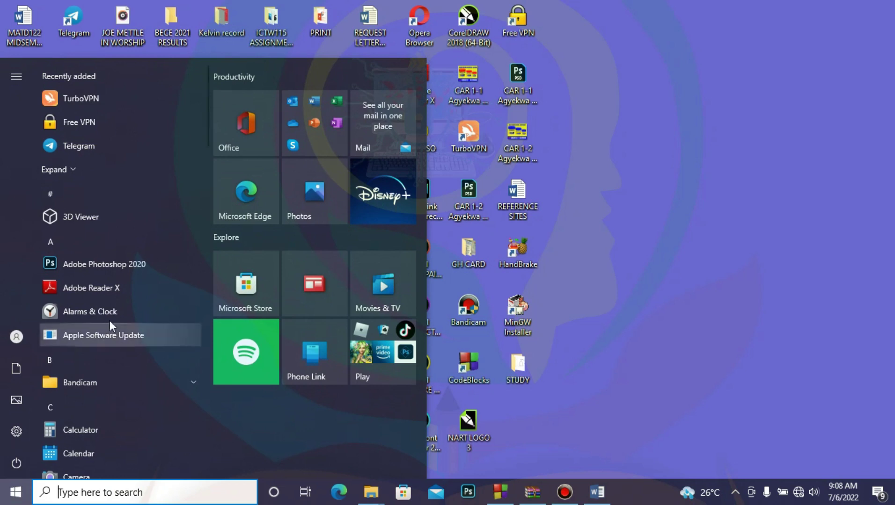
left_click_drag(206, 116, 210, 220)
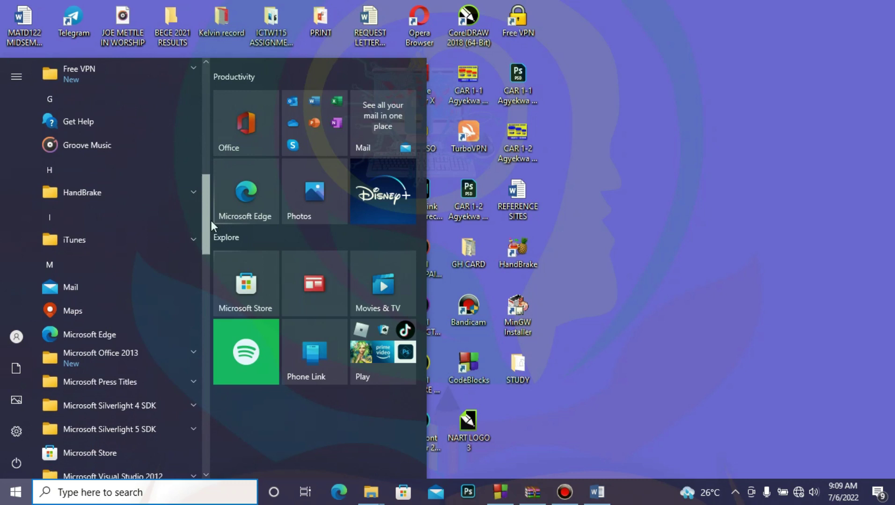
left_click_drag(210, 219, 212, 241)
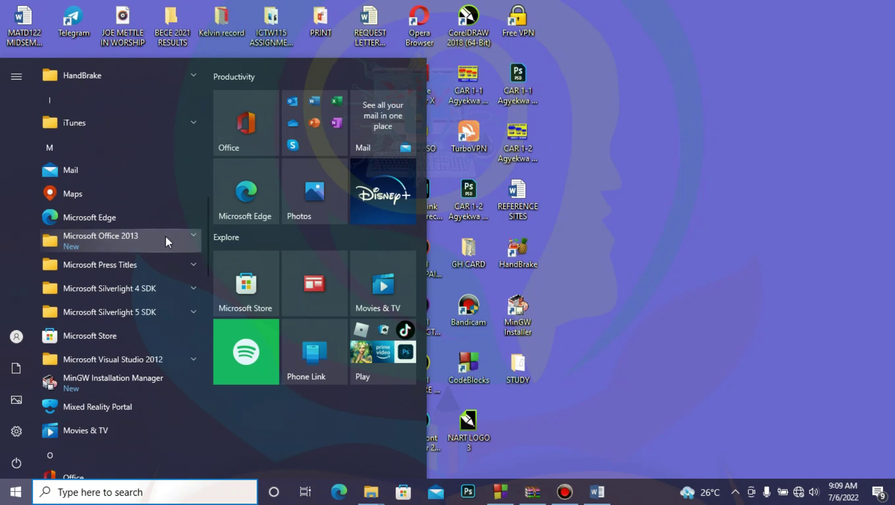
left_click(196, 233)
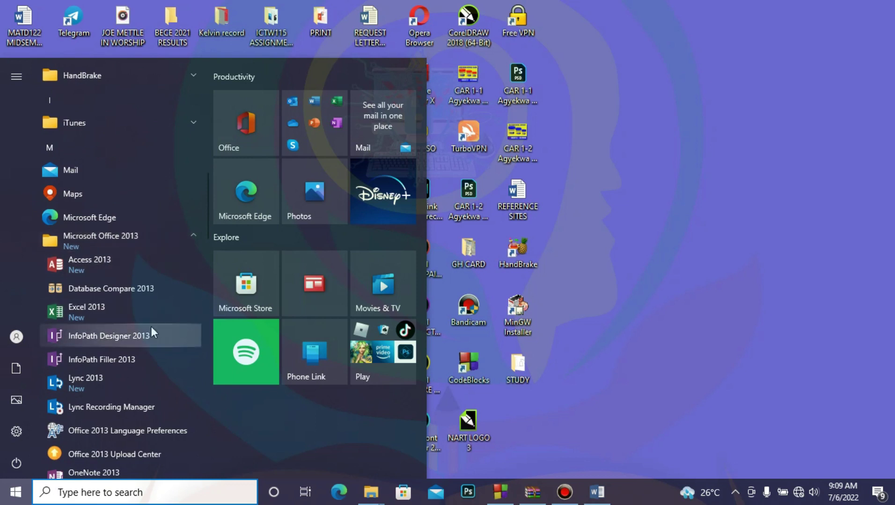
scroll(151, 332, "down", 3)
scroll(151, 327, "down", 5)
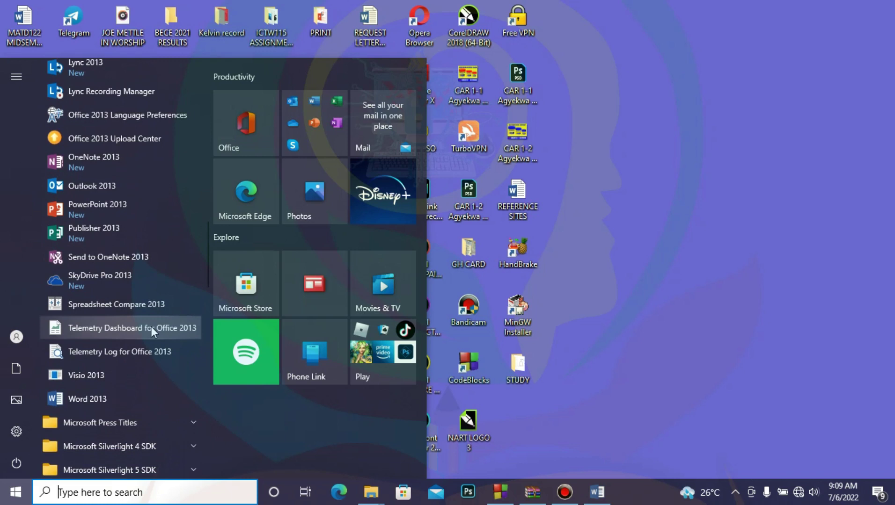
left_click(103, 400)
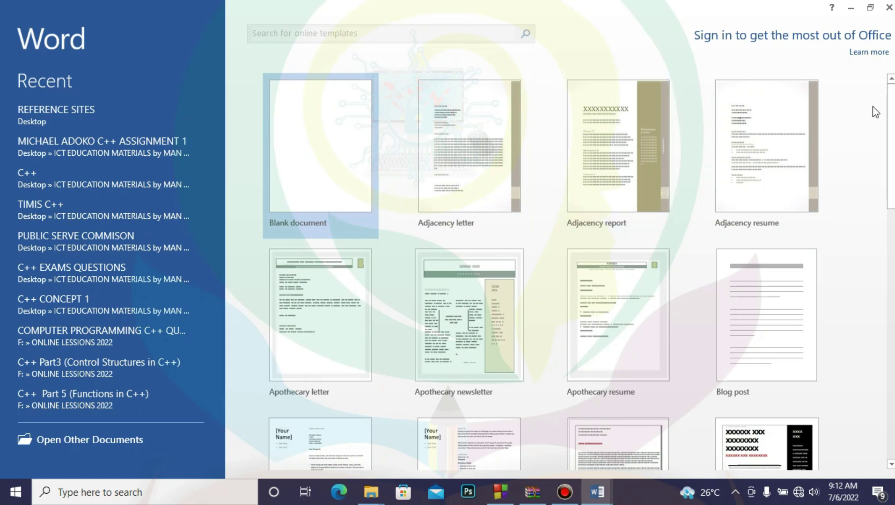
Step: Look through the available document templates and create a new blank document
scroll(887, 127, "down", 10)
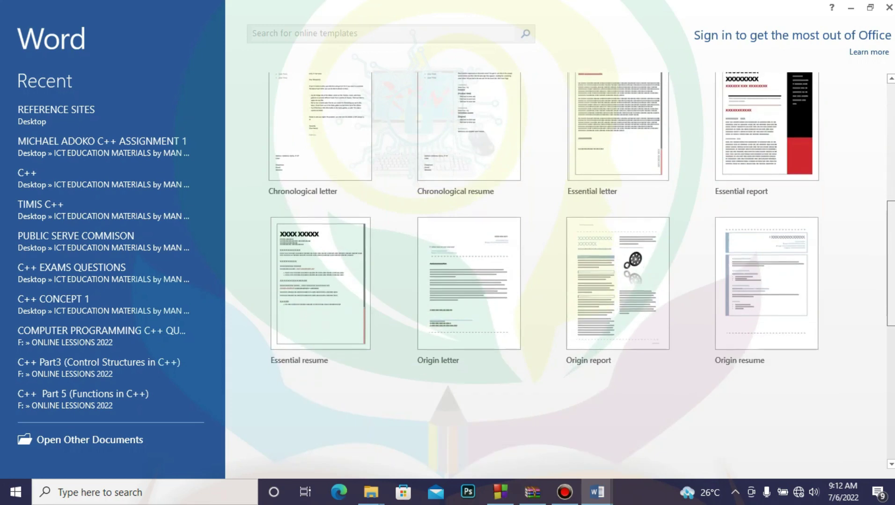
scroll(543, 262, "down", 3)
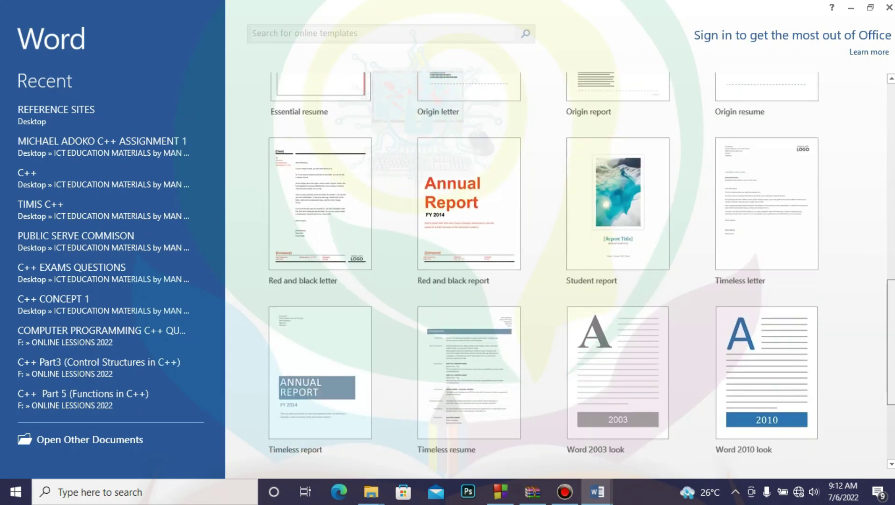
scroll(588, 336, "down", 1)
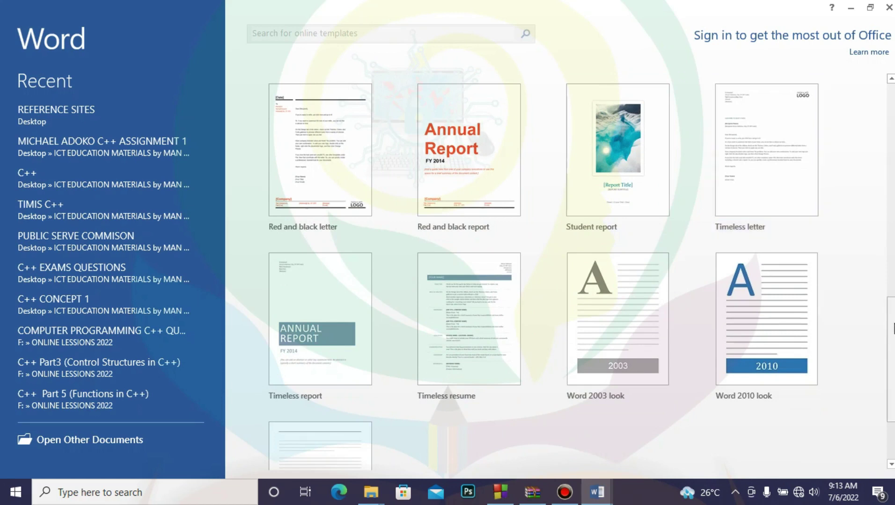
scroll(891, 314, "up", 3)
scroll(891, 314, "up", 8)
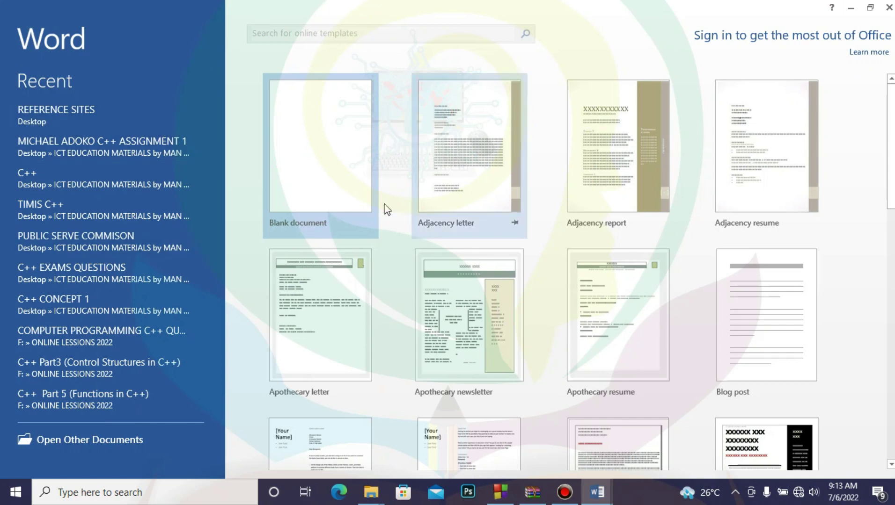
left_click(307, 162)
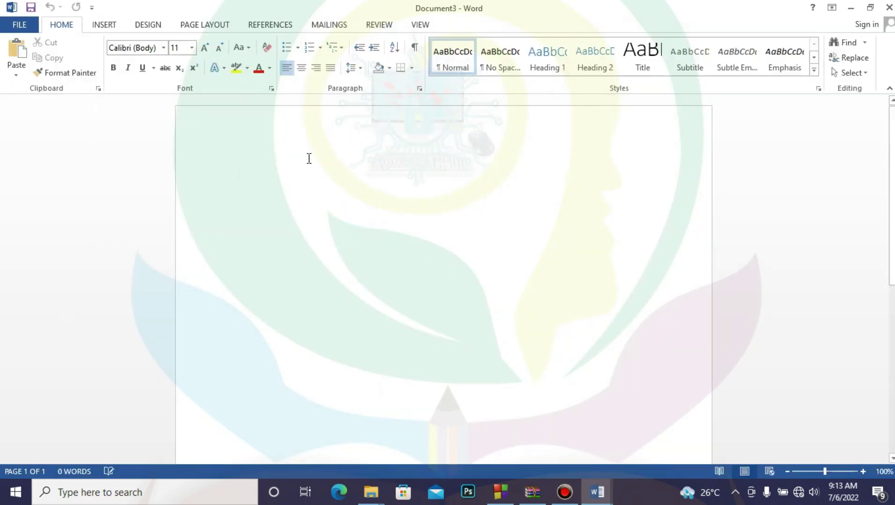
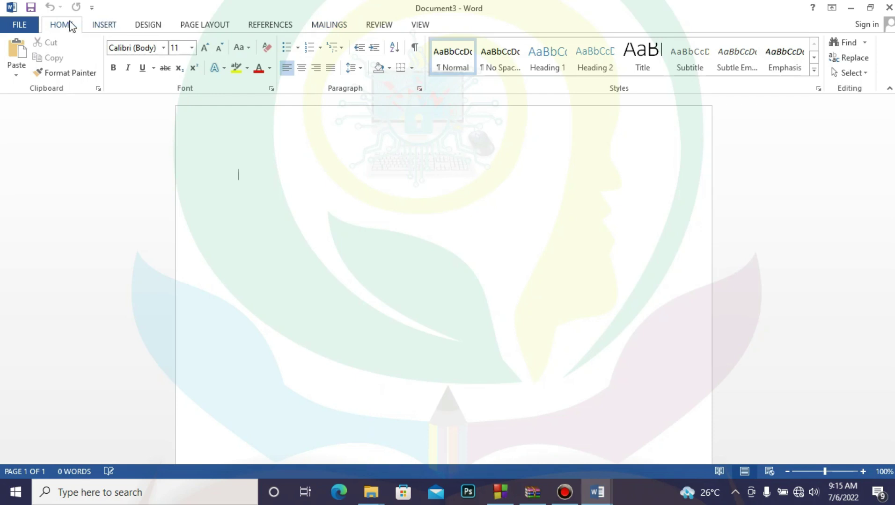
Step: View the file management commands, return to the document, and toggle the window between restored and maximized size
left_click(21, 25)
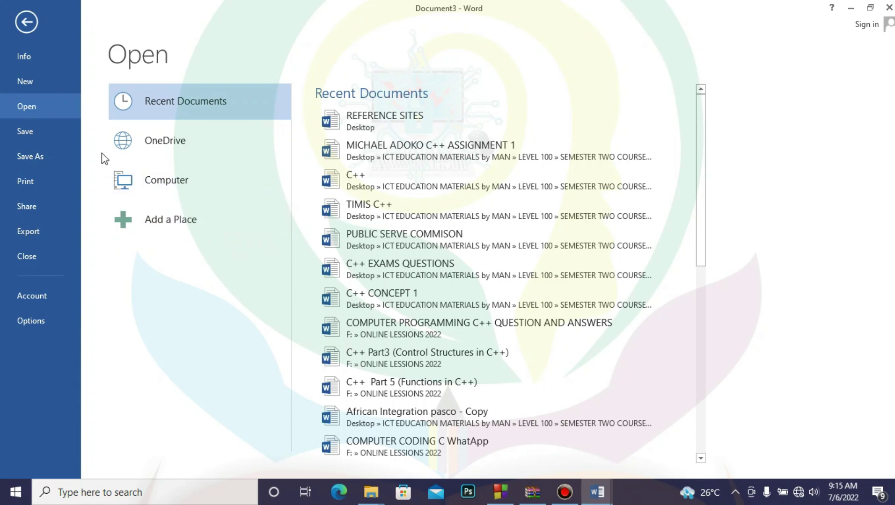
left_click(23, 19)
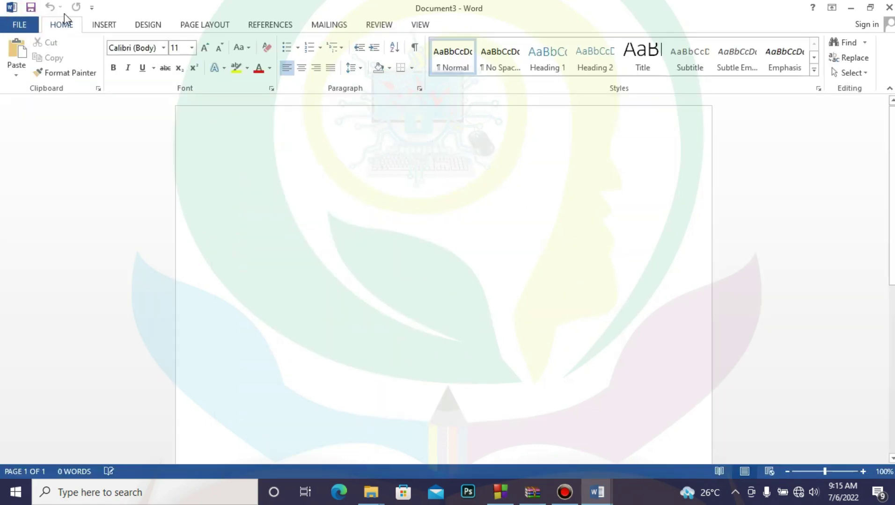
left_click(56, 23)
left_click(68, 20)
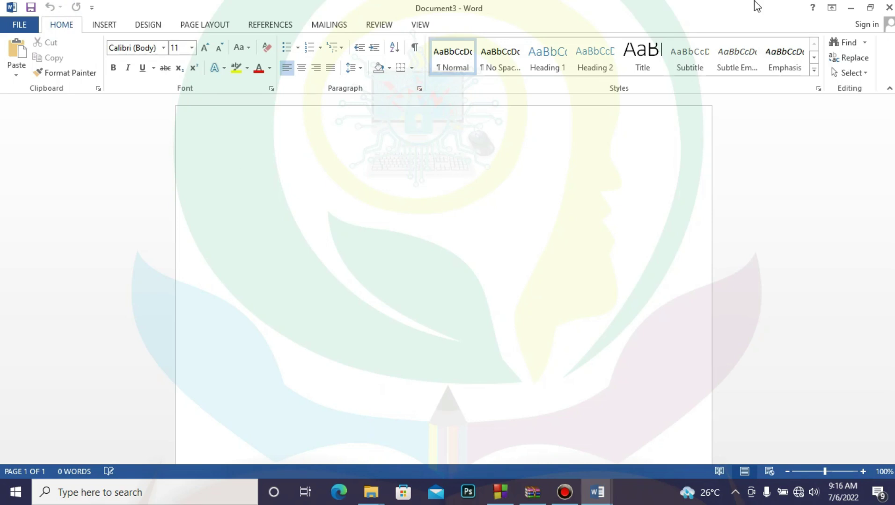
left_click(870, 8)
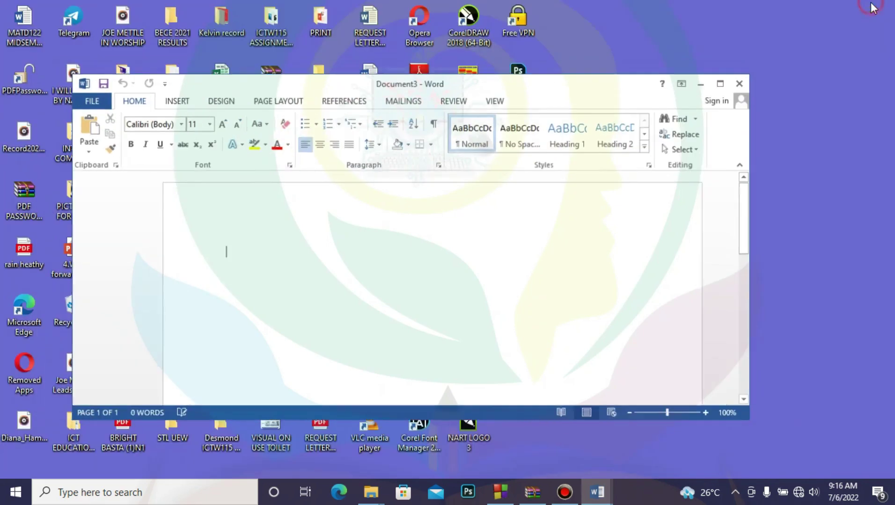
left_click(718, 86)
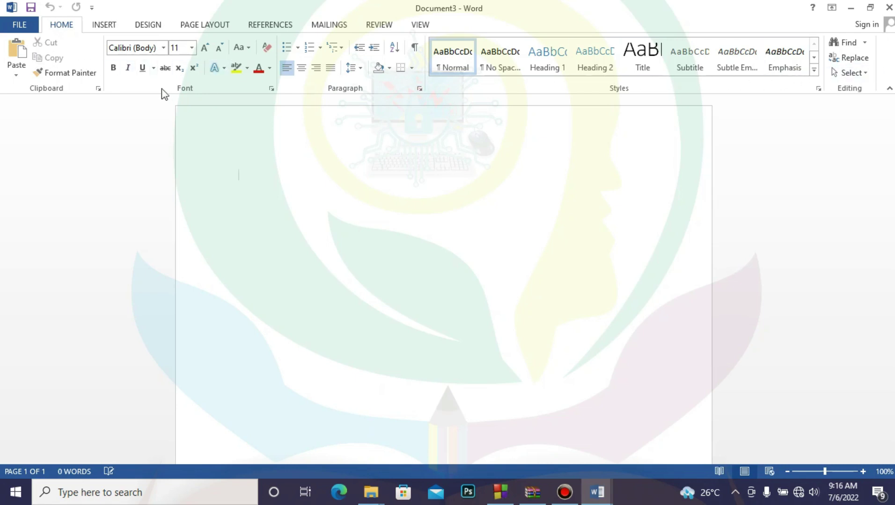
Step: Examine the Insert, Design, Page Layout, References, Mailings, Review and View command sets, and return to the Home commands
left_click(105, 27)
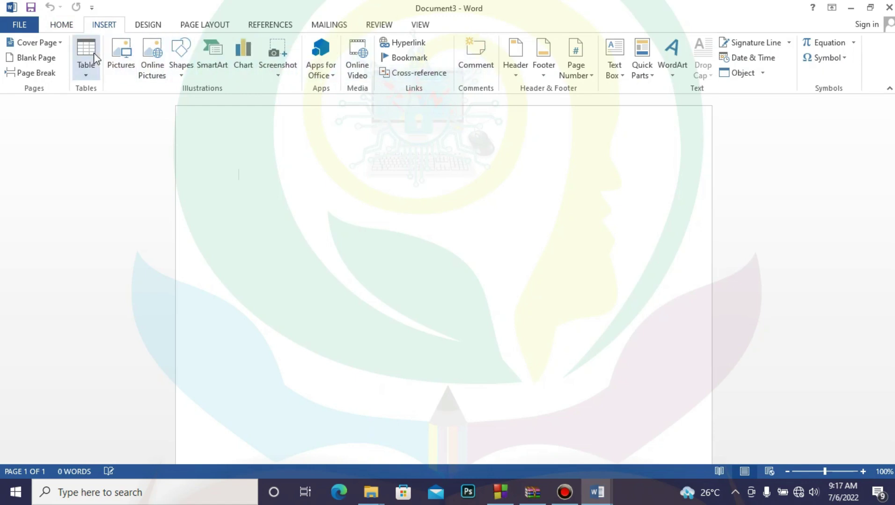
left_click(149, 25)
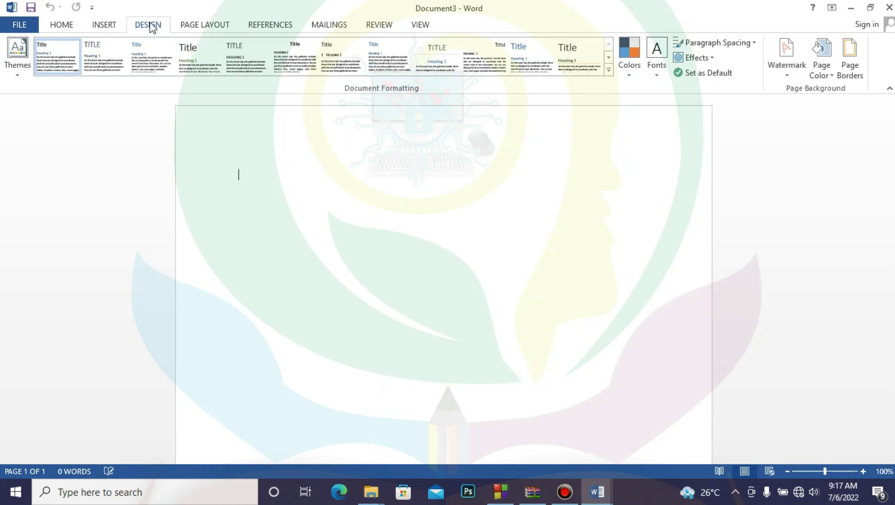
left_click(193, 28)
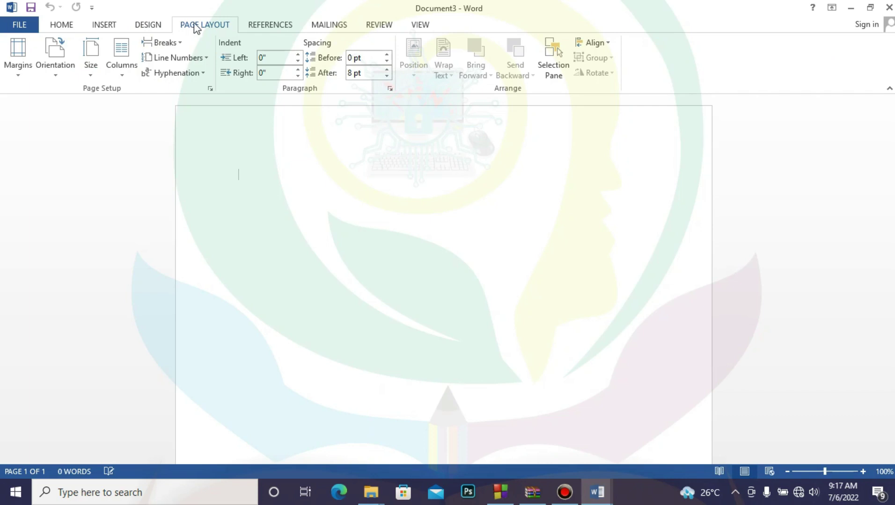
left_click(272, 25)
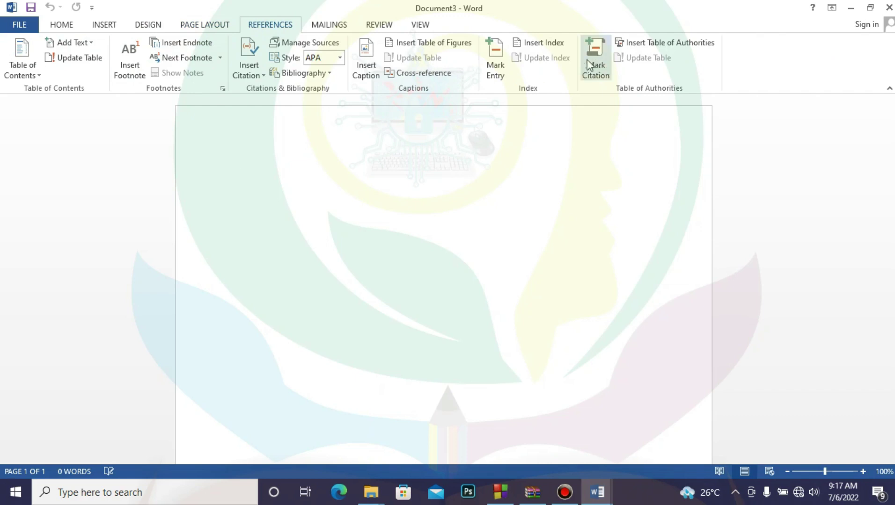
left_click(318, 25)
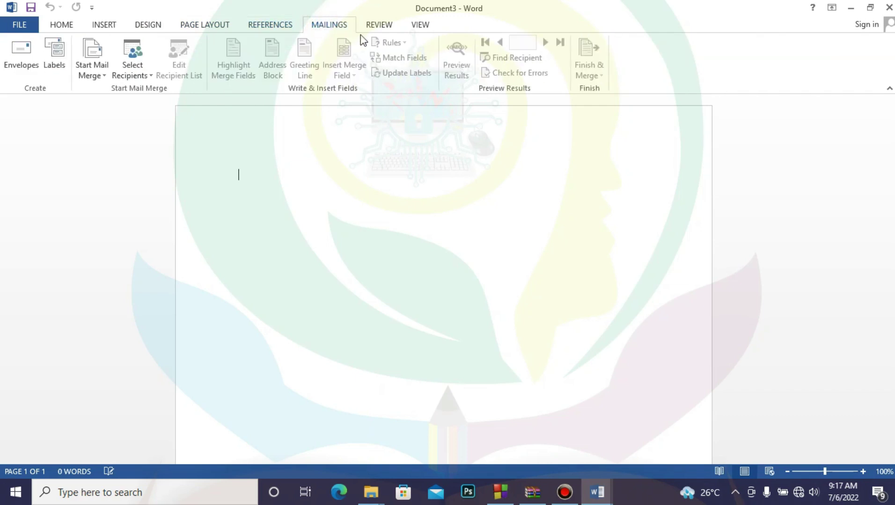
left_click(380, 26)
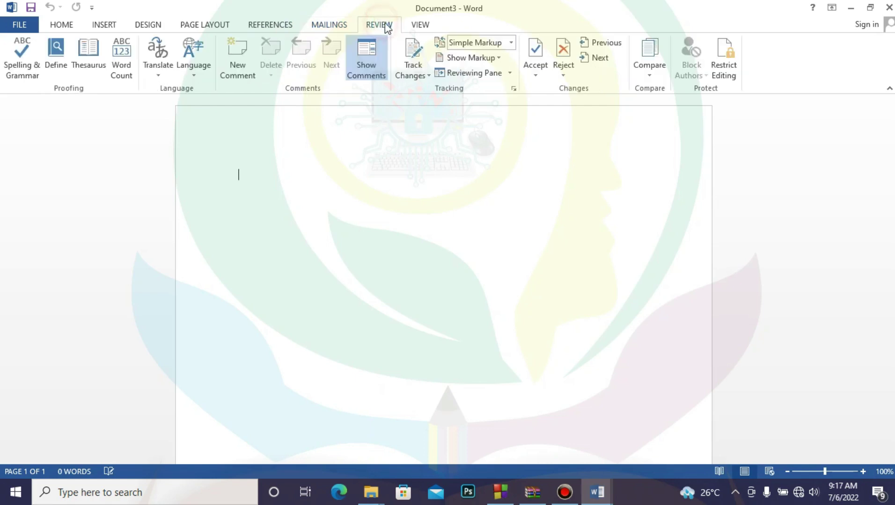
left_click(420, 27)
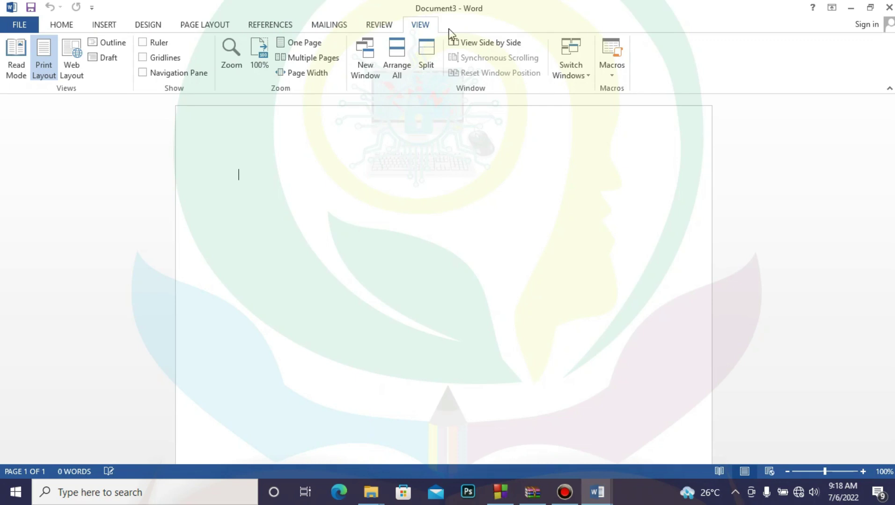
left_click(52, 31)
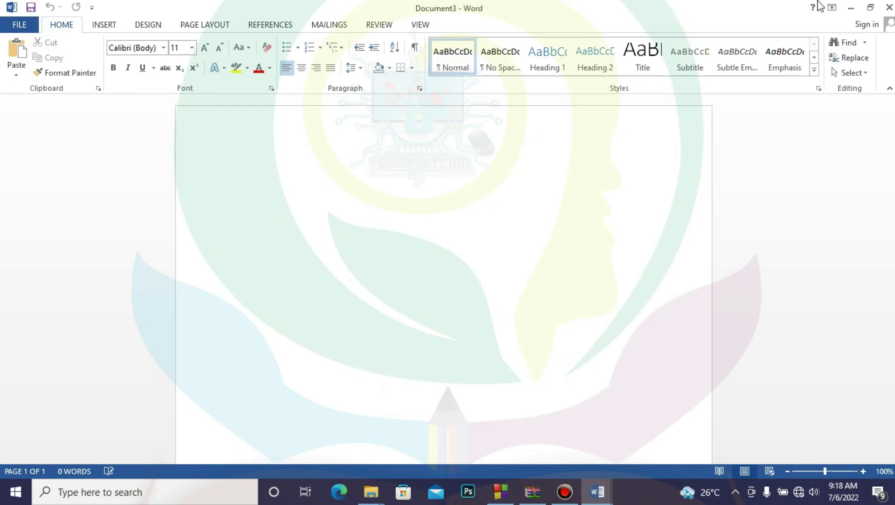
Step: Toggle the window between restored and maximized size, and look over the Insert, Design, Page Layout and Save As options
left_click(870, 7)
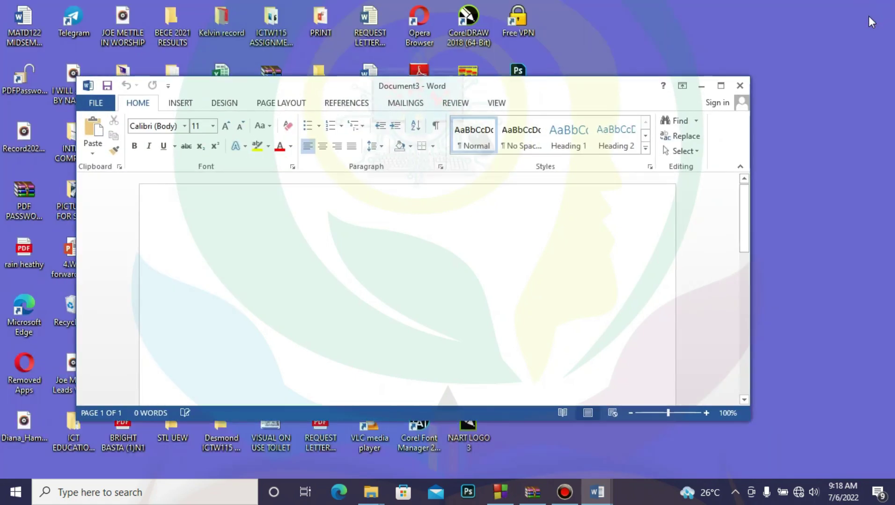
left_click(720, 85)
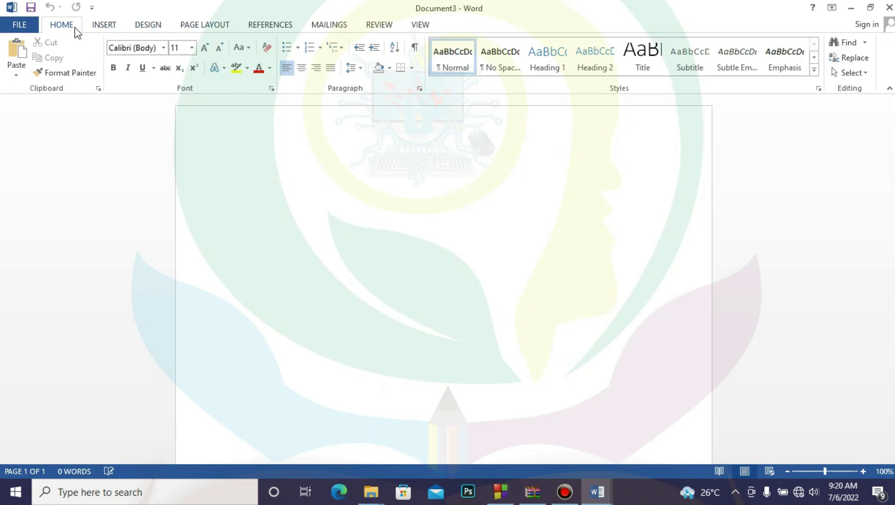
left_click(107, 26)
left_click(147, 26)
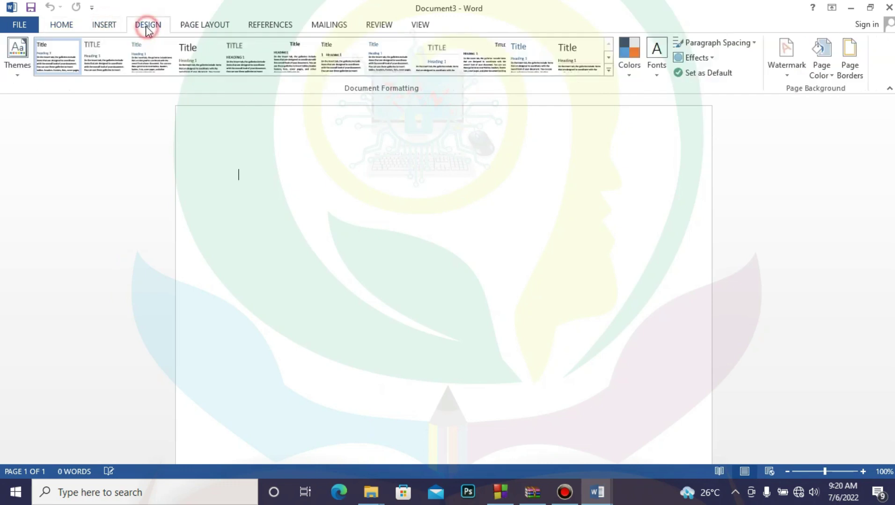
left_click(213, 23)
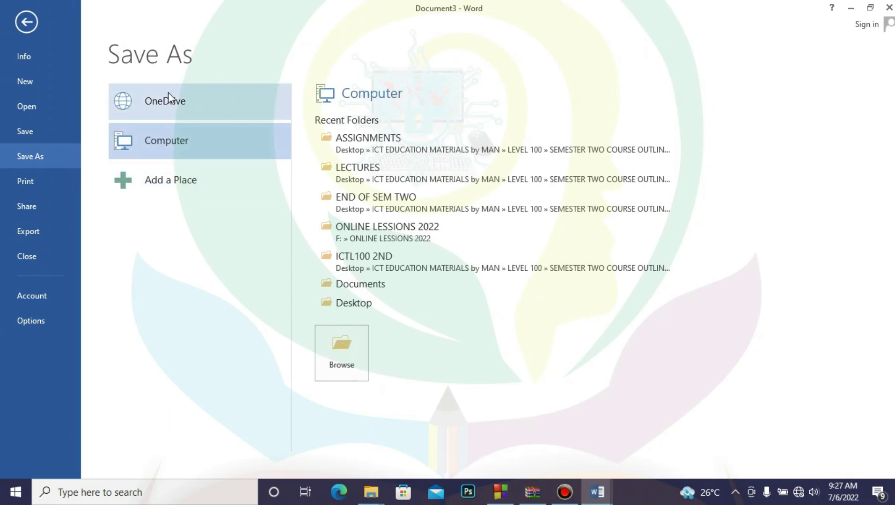
left_click(18, 26)
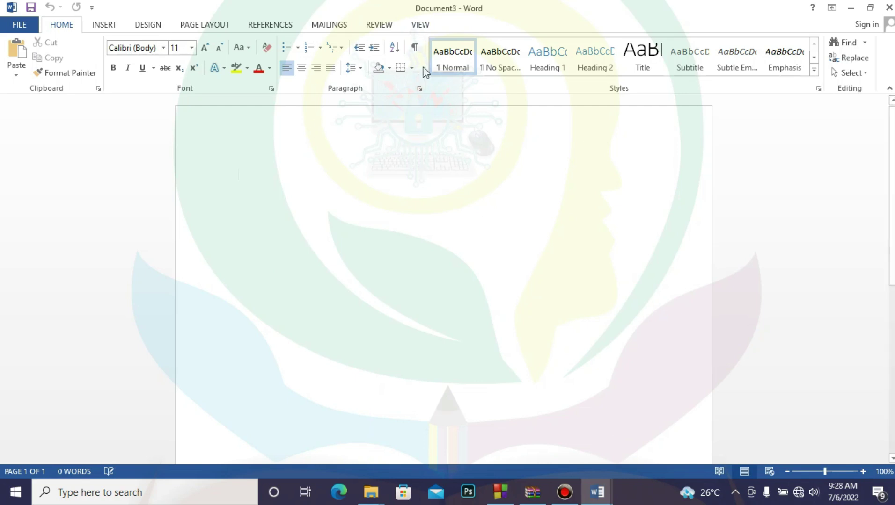
Step: Show the ruler in the blank document and inspect it along the full length of the page
left_click(420, 25)
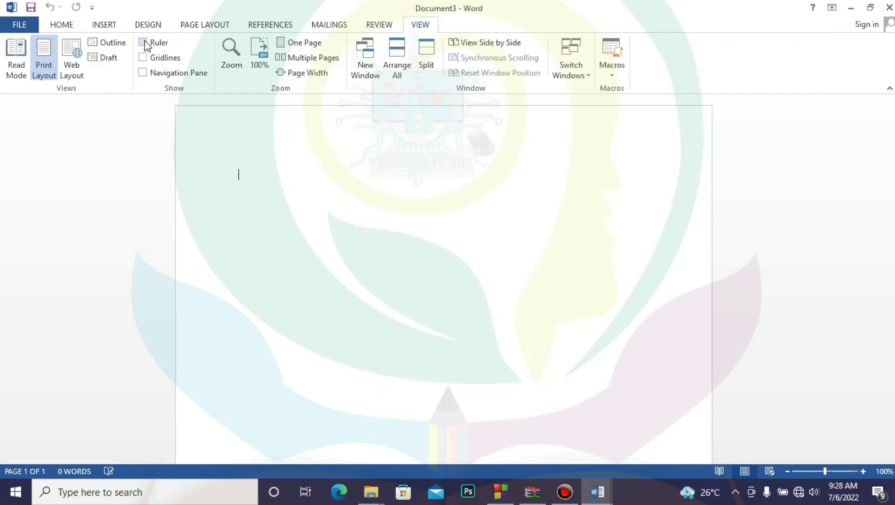
left_click(143, 42)
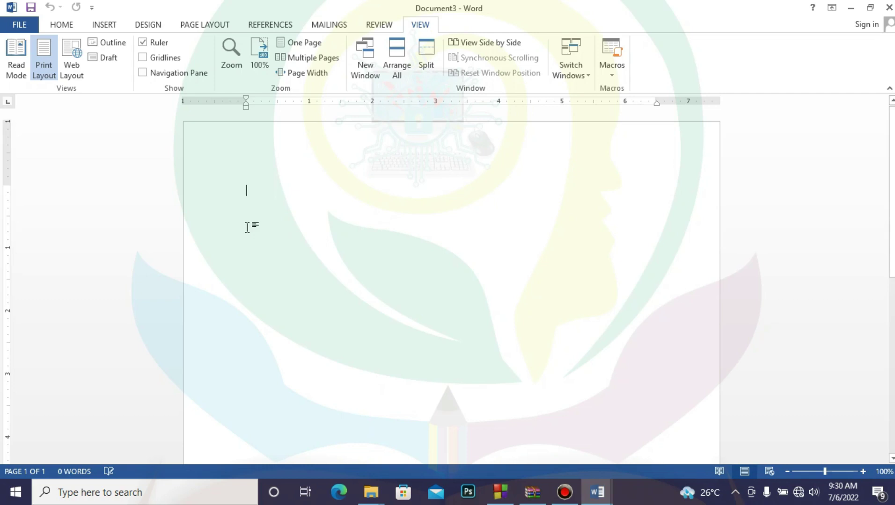
scroll(890, 171, "down", 3)
scroll(891, 281, "down", 8)
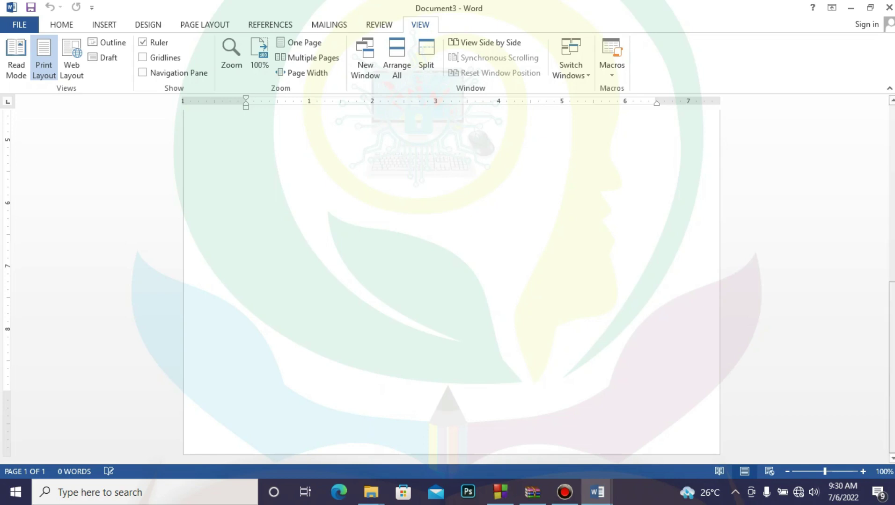
scroll(882, 400, "up", 6)
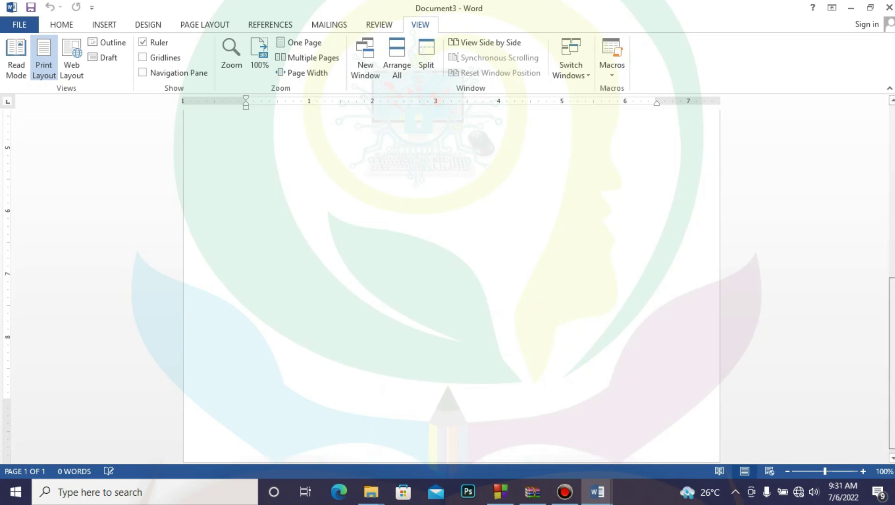
scroll(449, 281, "up", 5)
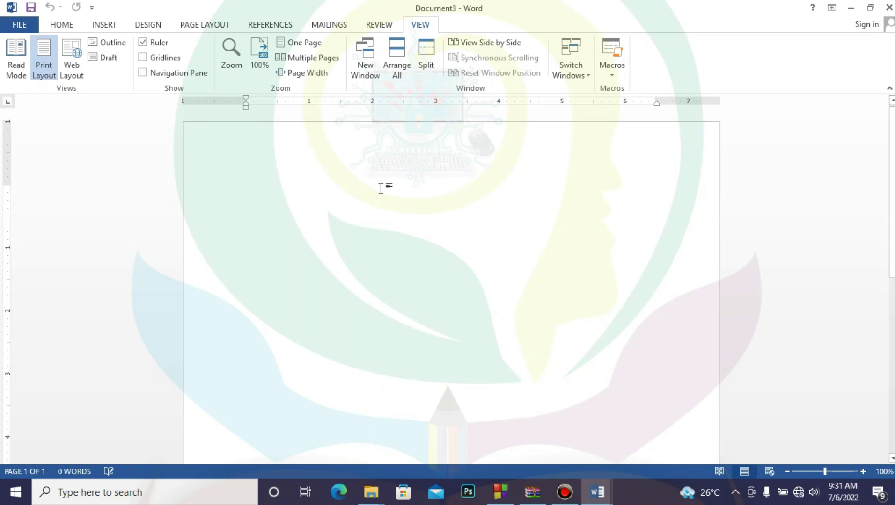
Step: Enter the sentence "The boy is going home" in the blank document and begin a new line below it
type("t")
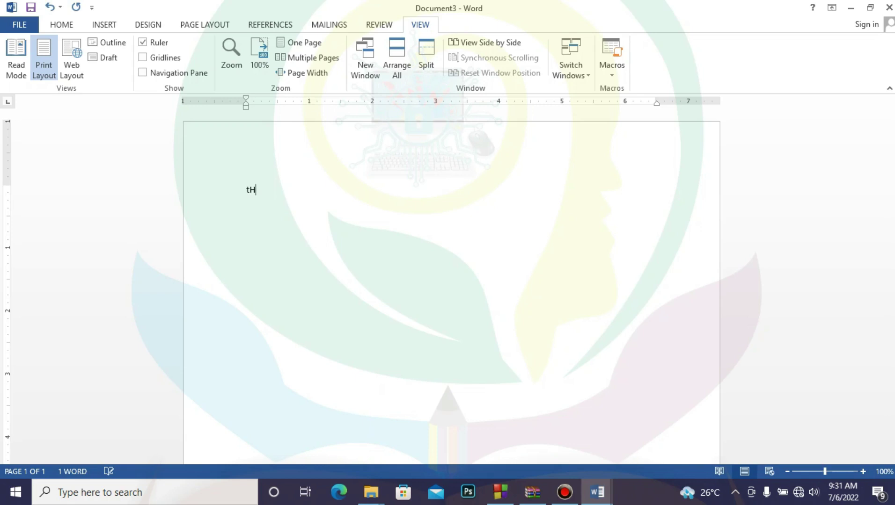
type("he boy is goig")
key("BackSpace")
key("BackSpace")
type("ng home")
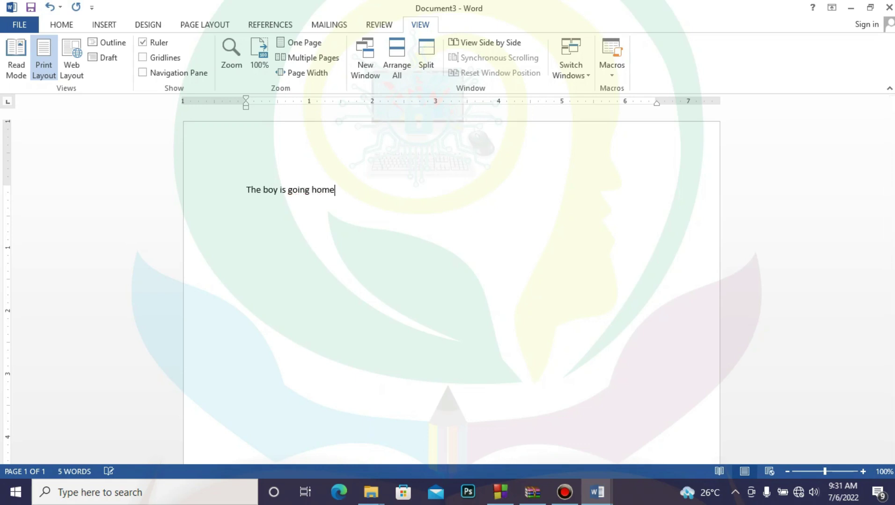
key("Return")
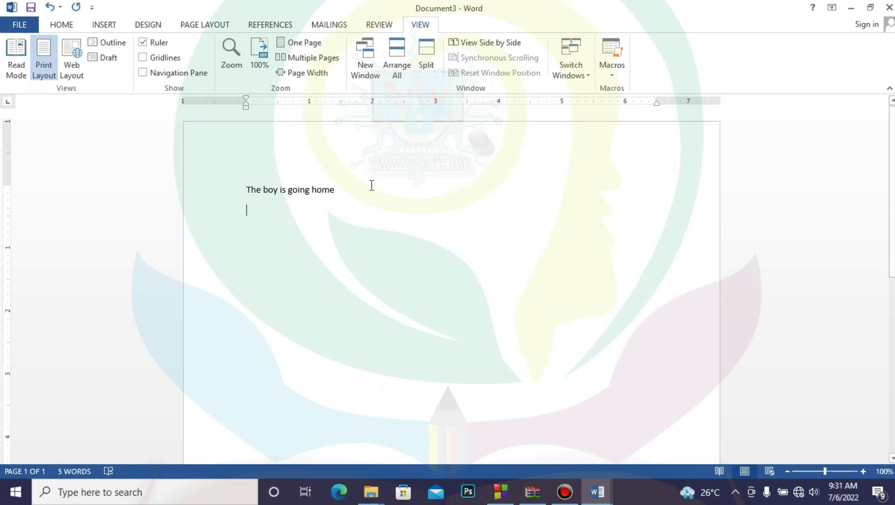
Step: Enter "Who is this guy?" on the second line, correcting the typing mistakes
type("Whos is")
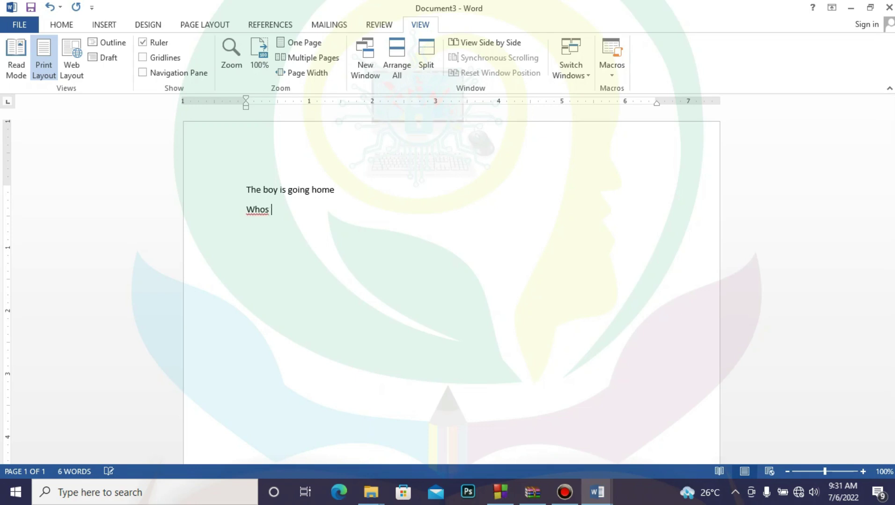
key("BackSpace")
key("BackSpace")
key("BackSpace")
key("BackSpace")
key("BackSpace")
type("is t")
type("he")
key("BackSpace")
key("BackSpace")
type("is gy")
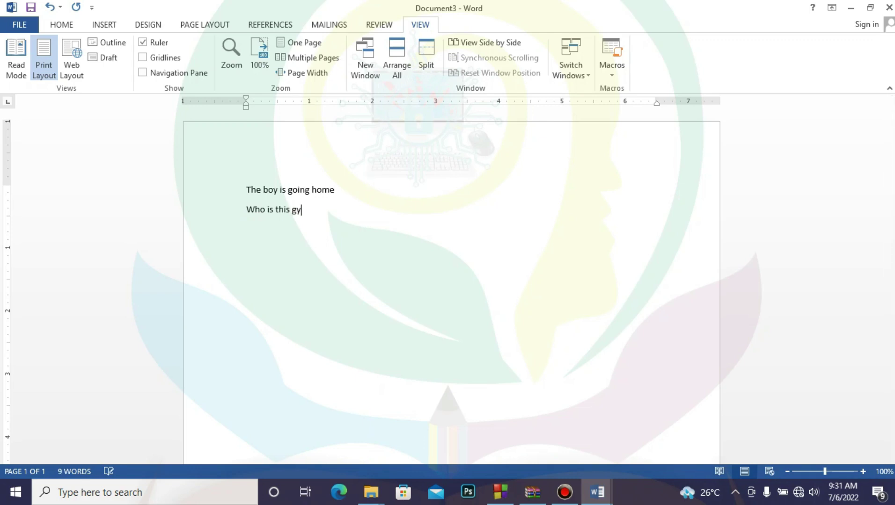
key("BackSpace")
type("uy?")
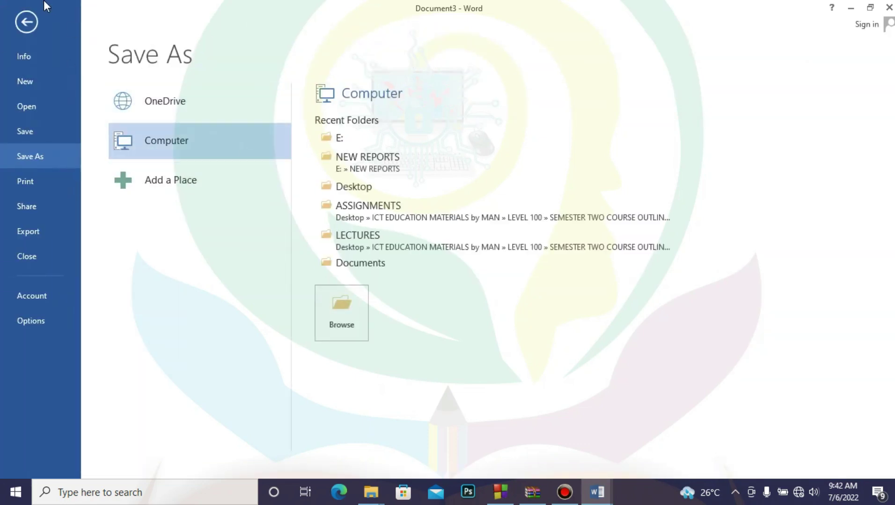
Step: Return to the document and insert a paragraph of random letters, wrapping onto a second line, above the title "Invitation to tahilah 2021"
left_click(20, 25)
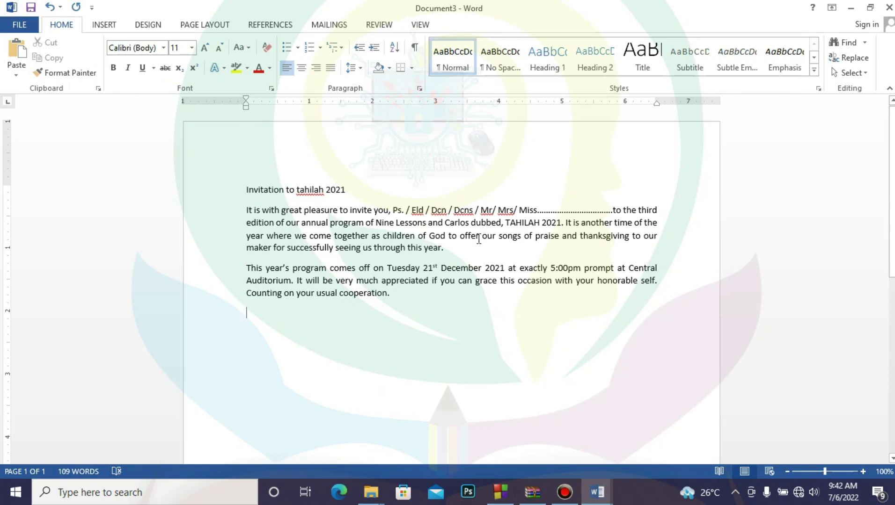
left_click(244, 189)
key("Return")
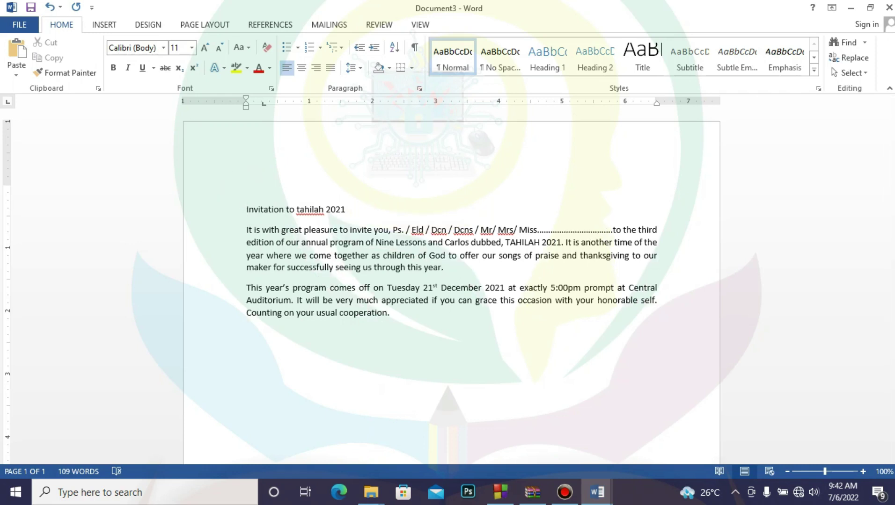
type("sdfjsdfkj slkjds;l kjjlsdkfasdf sfdsf ")
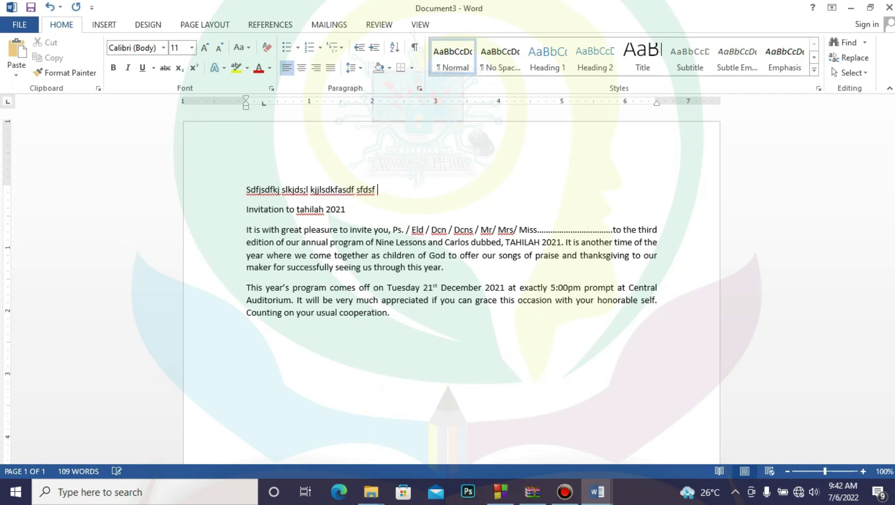
type("sdfsdfasdfjsdlkfjalkjl;kdj")
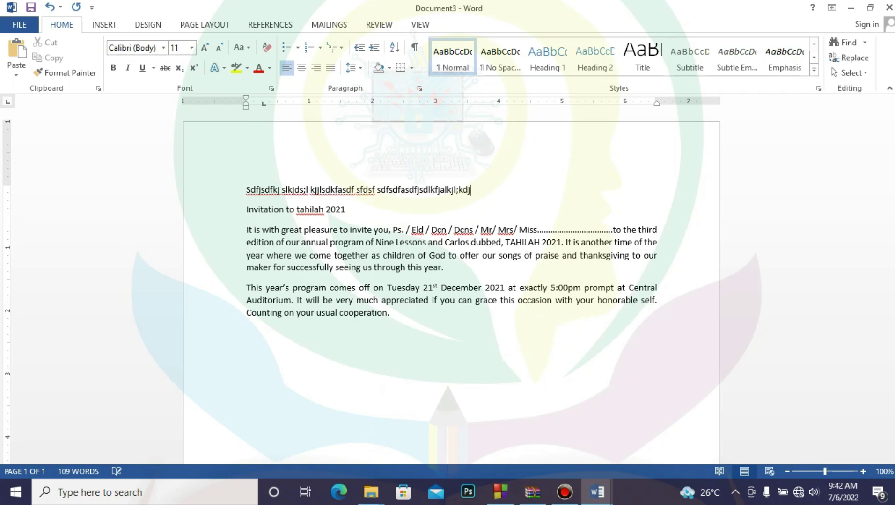
type("l  lkj;ldsjfldksjflksjsldkjflsdk")
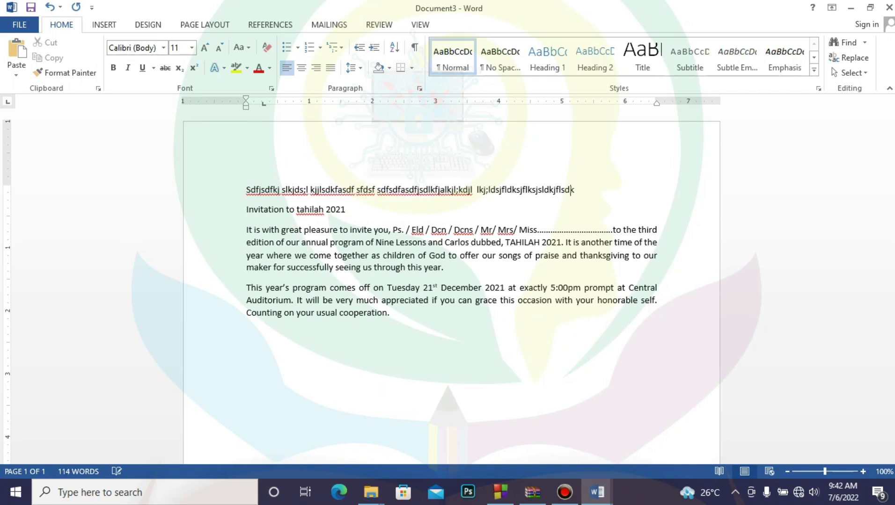
type("jflkdsjflsdkjfl;ks jlskdjdl;fsdkd")
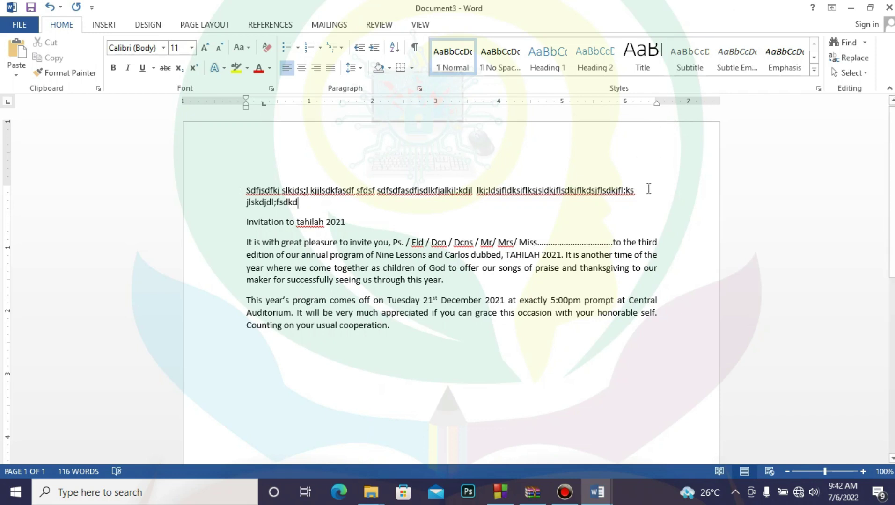
type("sdf")
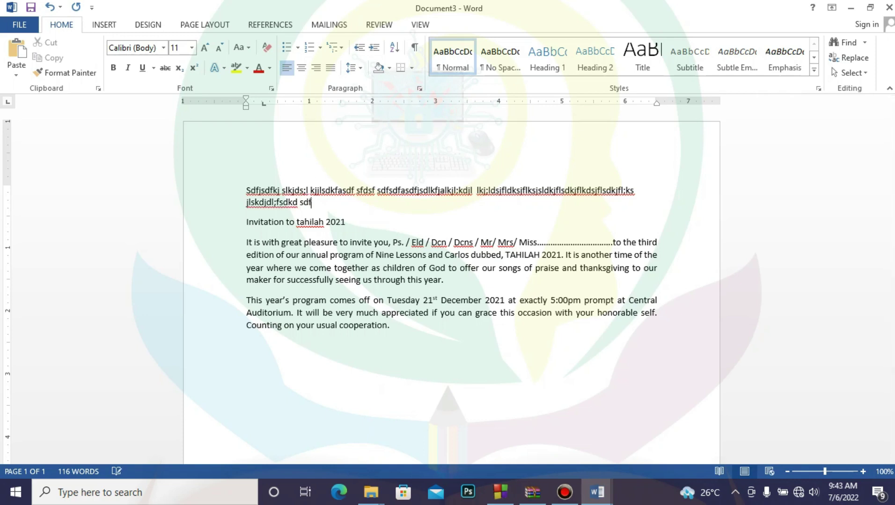
type("sdfsdfkjasd;kfsd.")
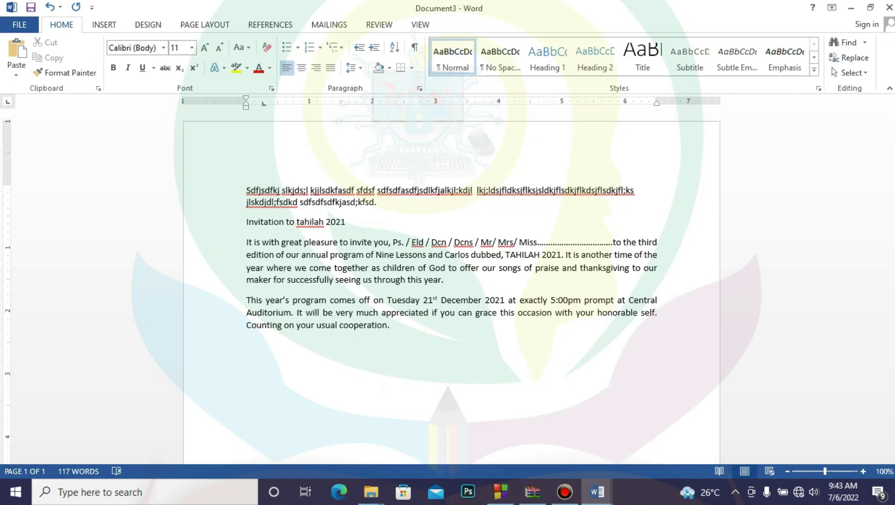
Step: Add two more short paragraphs of random letters below the first one, above the invitation title
key("Return")
type("kl")
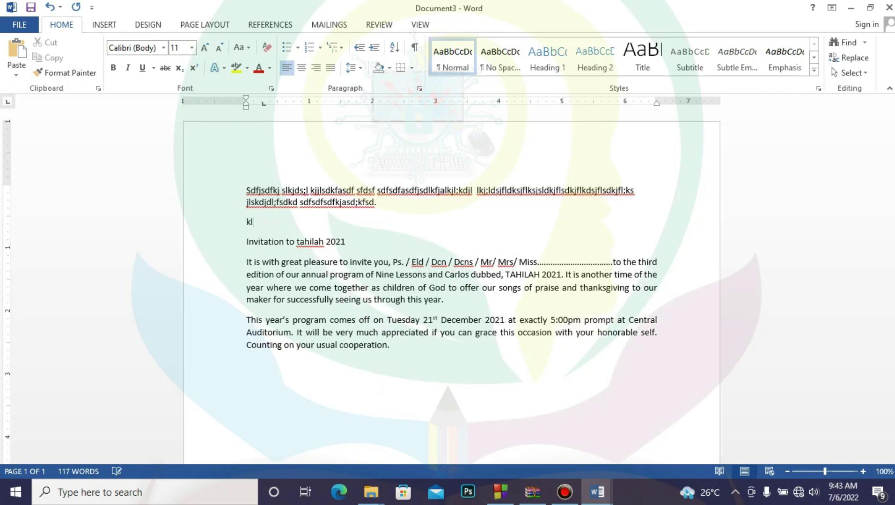
type("jsdlfkjslkfjsdlkfjsdlkfjlsd;kjflsd")
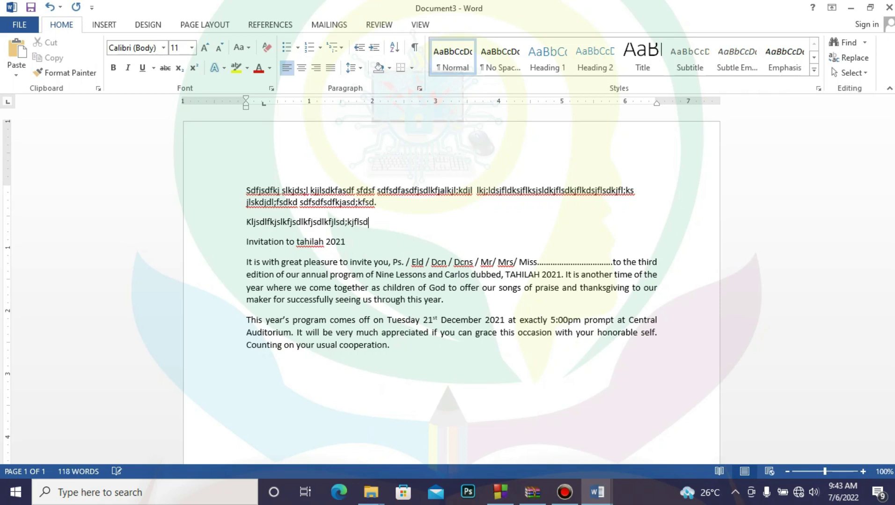
key("Return")
type("fs")
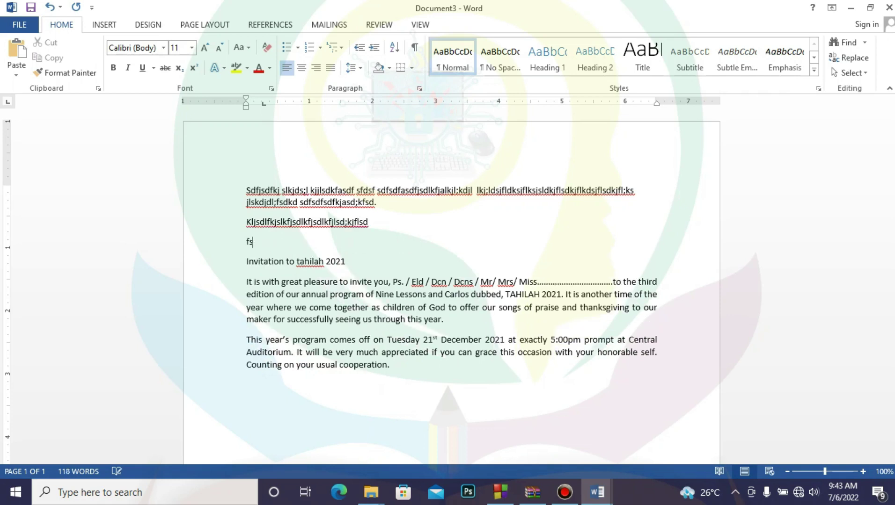
type("lafjslkfjljwh;w")
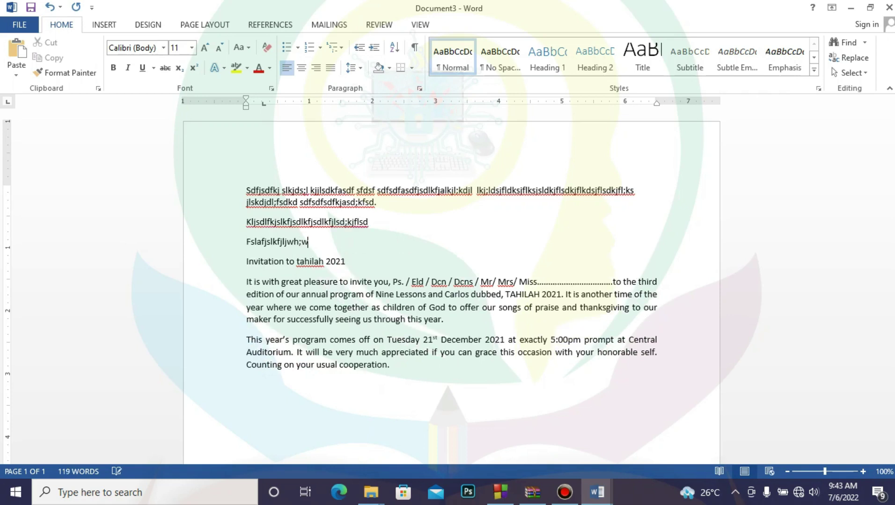
Step: Erase all the random-letter paragraphs above the invitation title, leaving one empty line
key("BackSpace")
key("BackSpace")
key("BackSpace")
key("BackSpace")
key("BackSpace")
key("BackSpace")
key("BackSpace")
key("BackSpace")
key("BackSpace")
key("BackSpace")
key("BackSpace")
key("BackSpace")
key("BackSpace")
key("BackSpace")
key("BackSpace")
key("BackSpace")
key("BackSpace")
key("BackSpace")
key("BackSpace")
key("BackSpace")
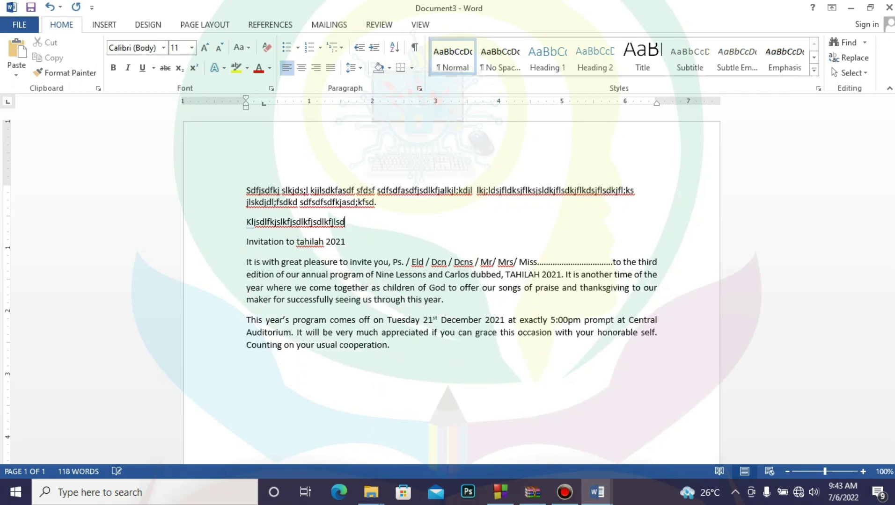
type("jsdk")
key("BackSpace")
key("BackSpace")
key("BackSpace")
key("BackSpace")
key("BackSpace")
key("BackSpace")
key("BackSpace")
key("BackSpace")
key("BackSpace")
key("BackSpace")
key("BackSpace")
key("BackSpace")
key("BackSpace")
key("BackSpace")
key("BackSpace")
key("BackSpace")
key("BackSpace")
key("BackSpace")
key("BackSpace")
key("BackSpace")
key("BackSpace")
key("BackSpace")
key("BackSpace")
key("BackSpace")
key("BackSpace")
key("BackSpace")
key("BackSpace")
key("BackSpace")
key("BackSpace")
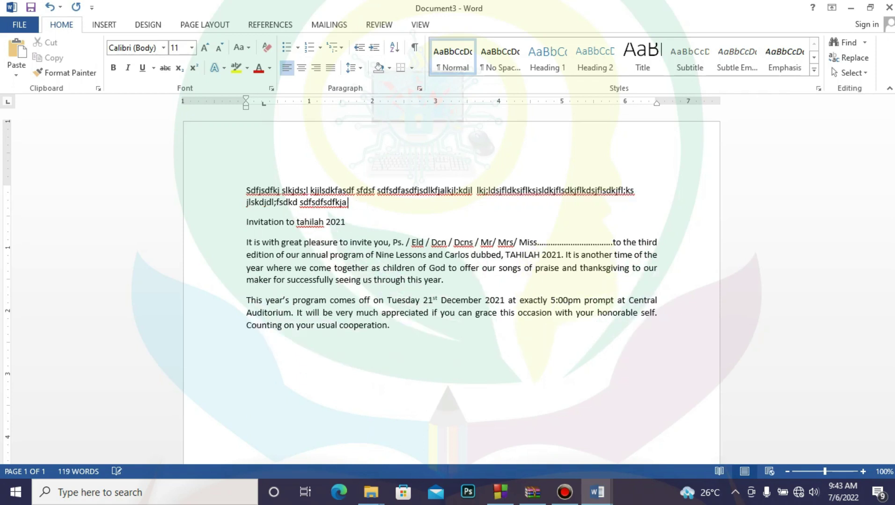
key("BackSpace")
key("BackSpace")
key("BackSpace")
key("BackSpace")
key("BackSpace")
key("BackSpace")
key("BackSpace")
key("BackSpace")
key("BackSpace")
key("BackSpace")
key("BackSpace")
key("BackSpace")
key("BackSpace")
key("BackSpace")
key("BackSpace")
key("BackSpace")
key("BackSpace")
key("BackSpace")
key("BackSpace")
key("BackSpace")
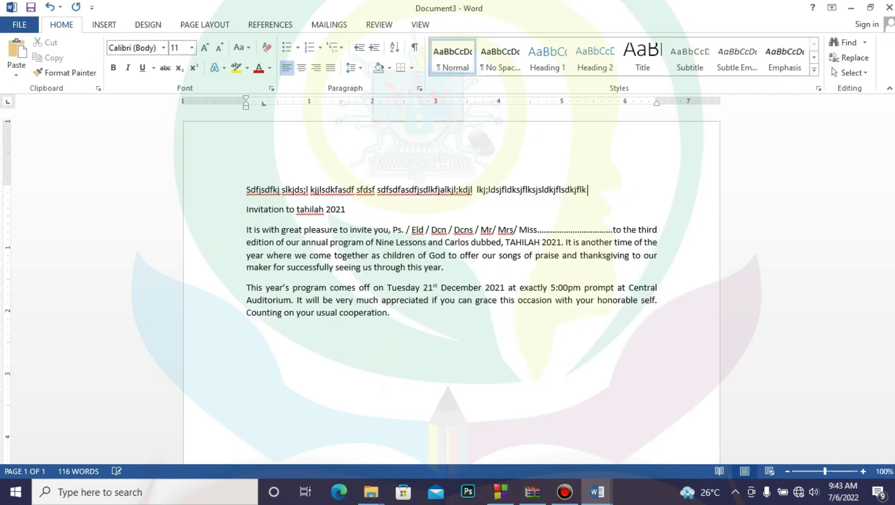
key("BackSpace")
key("BackSpace")
key("BackSpace")
key("BackSpace")
key("BackSpace")
key("BackSpace")
key("BackSpace")
key("BackSpace")
key("BackSpace")
key("BackSpace")
key("BackSpace")
key("BackSpace")
key("BackSpace")
key("BackSpace")
key("BackSpace")
key("BackSpace")
key("BackSpace")
key("BackSpace")
key("BackSpace")
key("BackSpace")
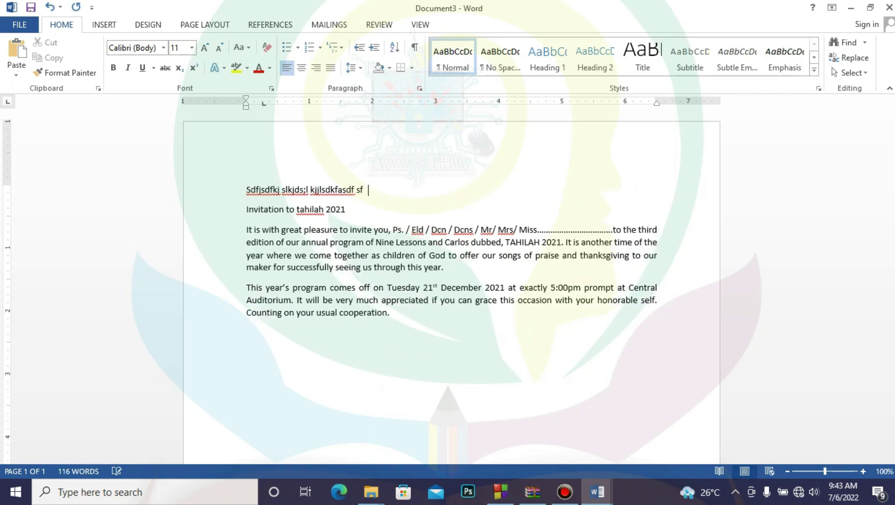
key("BackSpace")
key("BackSpace")
key("BackSpace")
key("BackSpace")
key("BackSpace")
key("BackSpace")
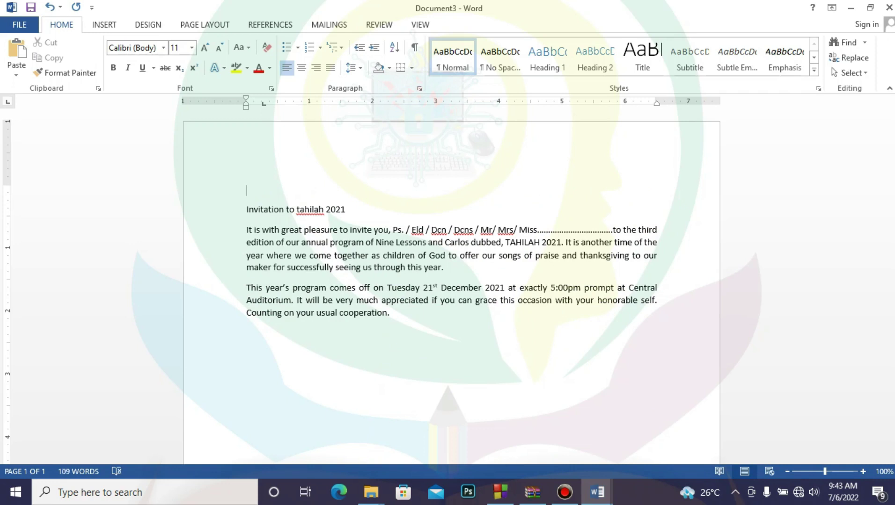
Step: Write "This is a rough work" on the empty line above the invitation title
type("th")
type("is is a")
type(" ro")
type("ug")
type("h wrok")
key("BackSpace")
key("BackSpace")
key("BackSpace")
type("ork")
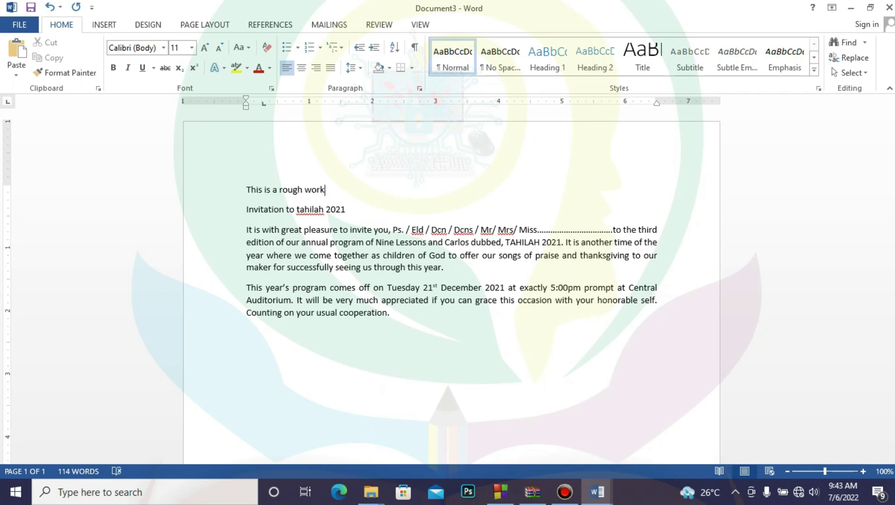
Step: Erase the "This is a rough work" text and remove the empty line above the invitation title
key("BackSpace")
key("BackSpace")
key("BackSpace")
key("BackSpace")
key("BackSpace")
key("BackSpace")
key("BackSpace")
key("BackSpace")
key("BackSpace")
key("BackSpace")
key("BackSpace")
key("BackSpace")
key("BackSpace")
key("BackSpace")
key("BackSpace")
key("BackSpace")
key("BackSpace")
key("BackSpace")
key("BackSpace")
key("BackSpace")
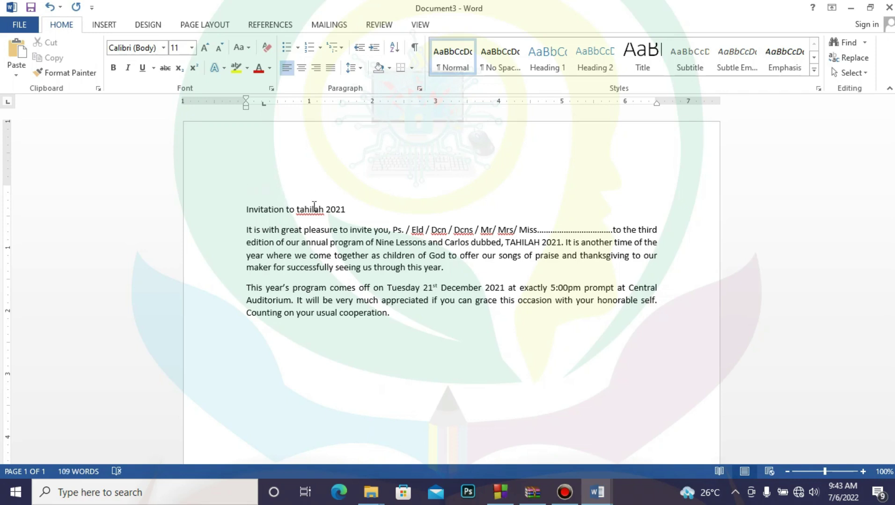
key("Delete")
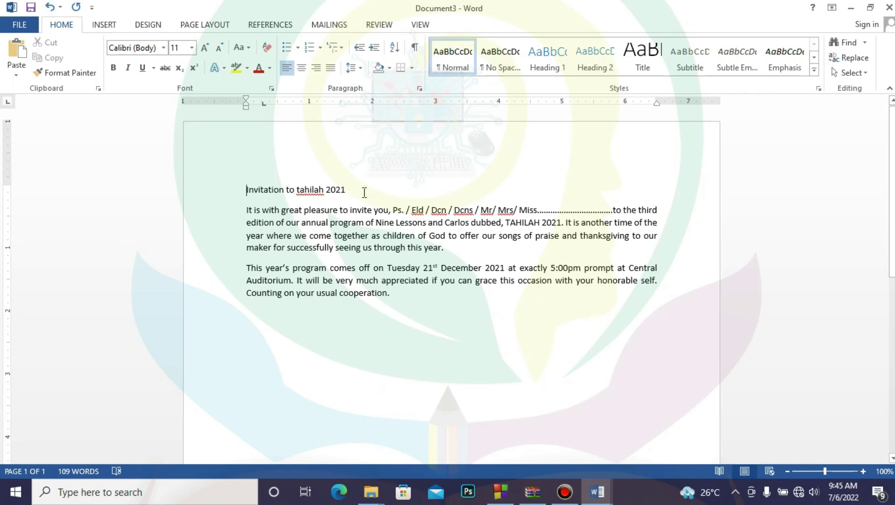
Step: Add the heading "Formatting Text" above the invitation title, followed by one empty line
key("Return")
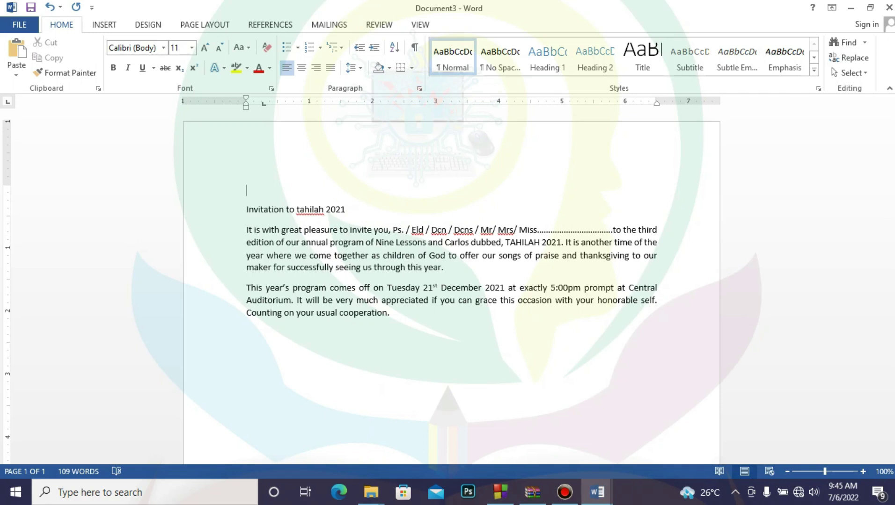
type("forma")
type("t")
type("ng of")
key("BackSpace")
key("BackSpace")
key("BackSpace")
type("Text")
key("Return")
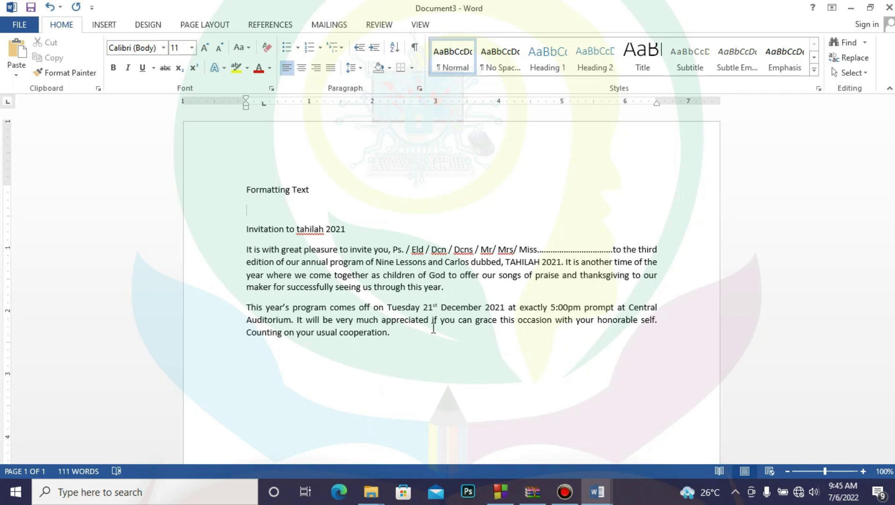
Step: Practise selecting the "Invitation to tahilah 2021" title across its text, clearing the selection each time
left_click(243, 230)
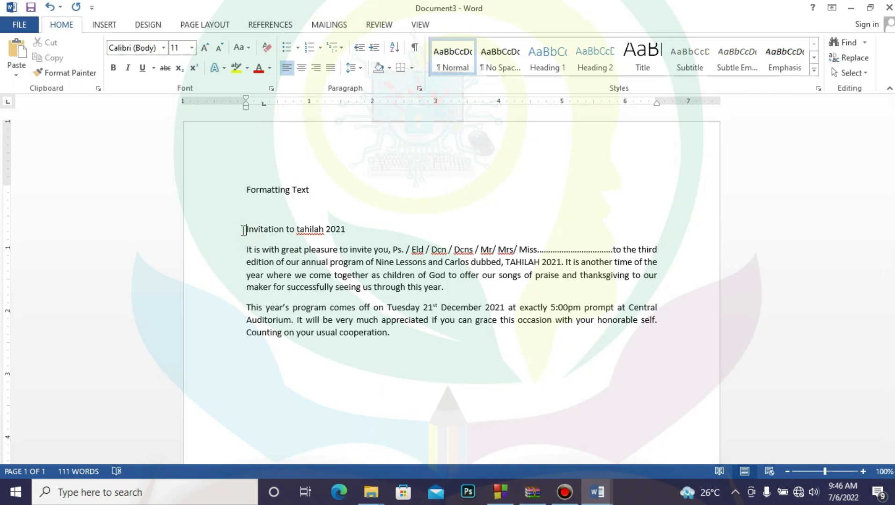
left_click_drag(245, 230, 371, 228)
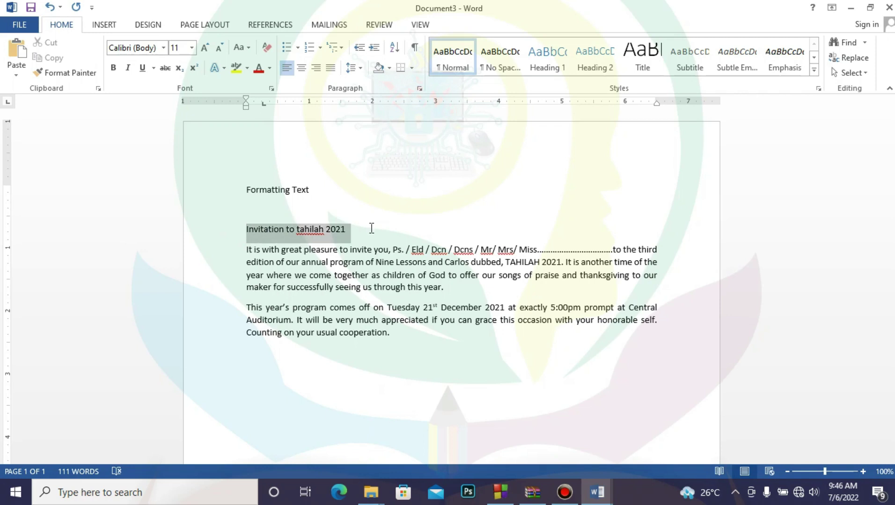
left_click_drag(371, 228, 370, 228)
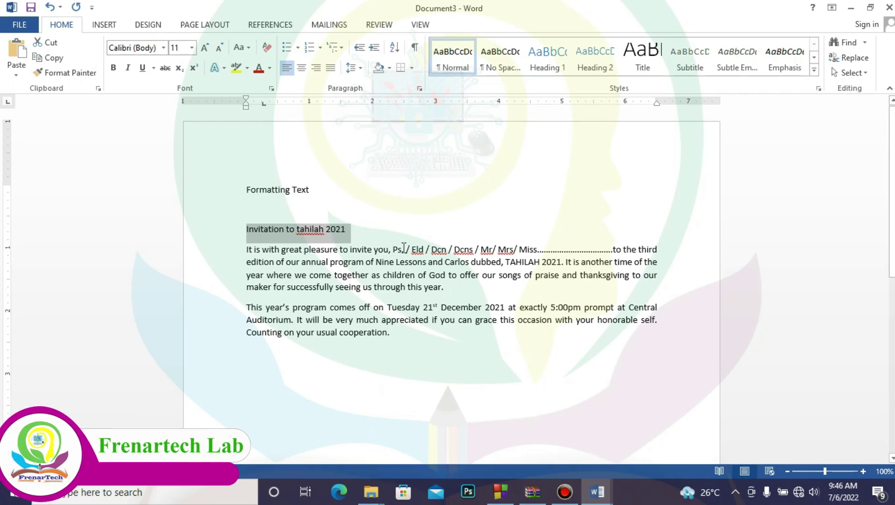
left_click(391, 237)
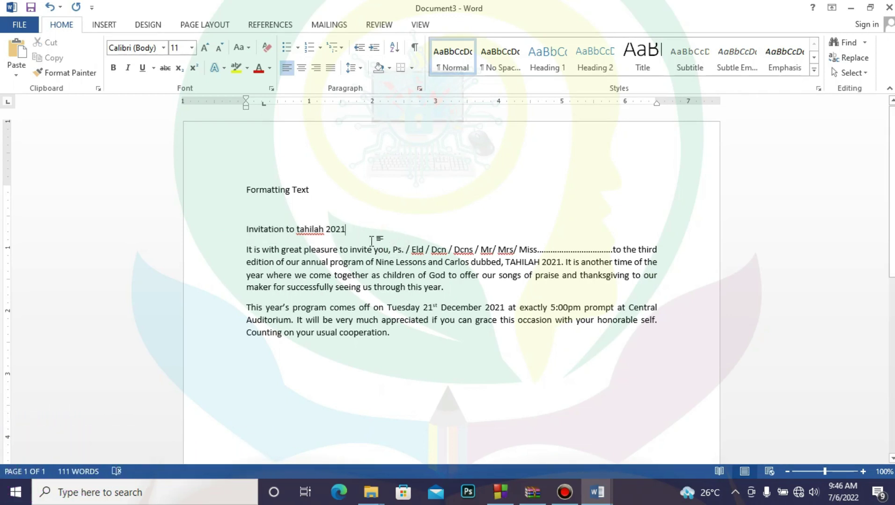
left_click(243, 228)
left_click_drag(244, 228, 252, 230)
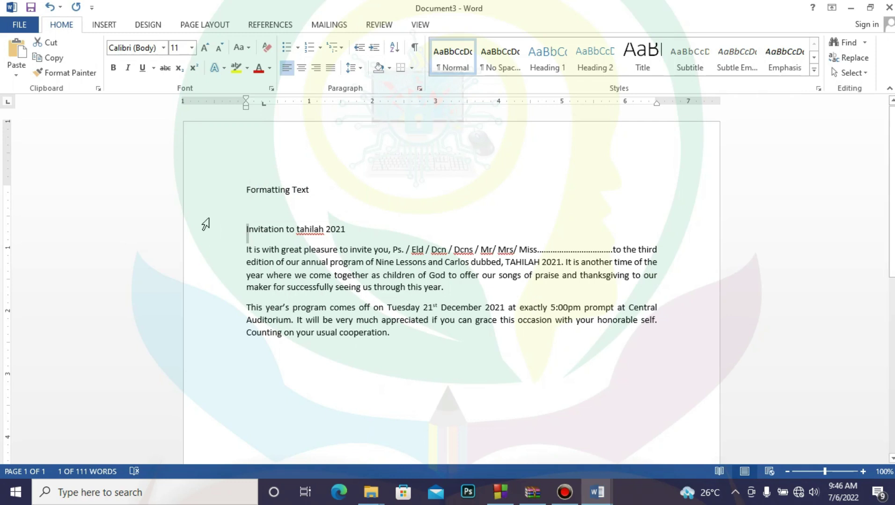
left_click(245, 229)
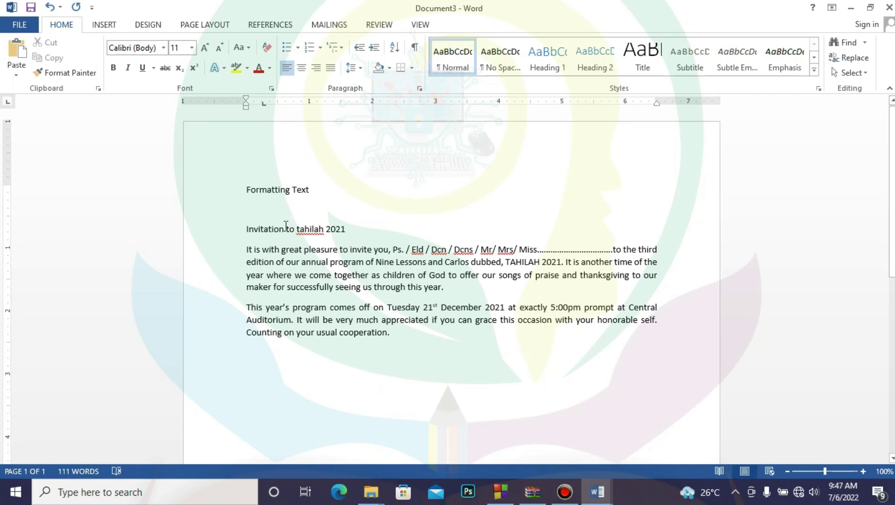
left_click(243, 229)
left_click_drag(244, 228, 352, 226)
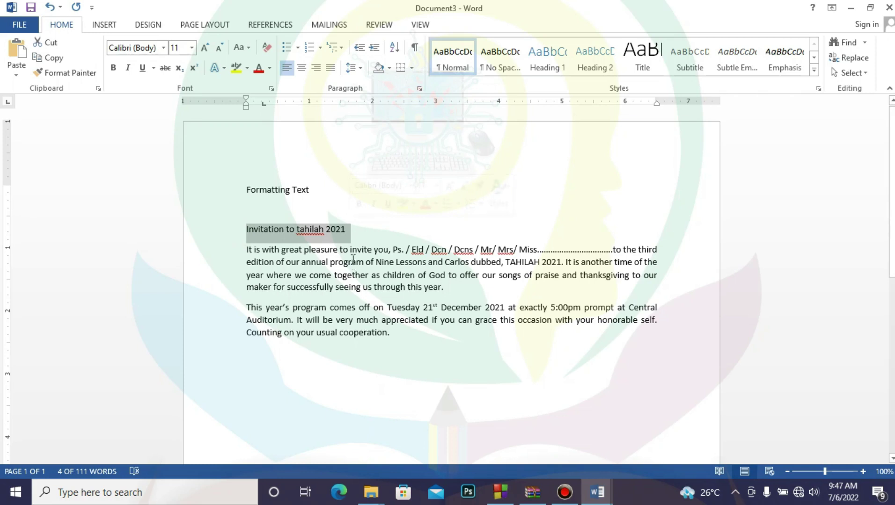
left_click(324, 252)
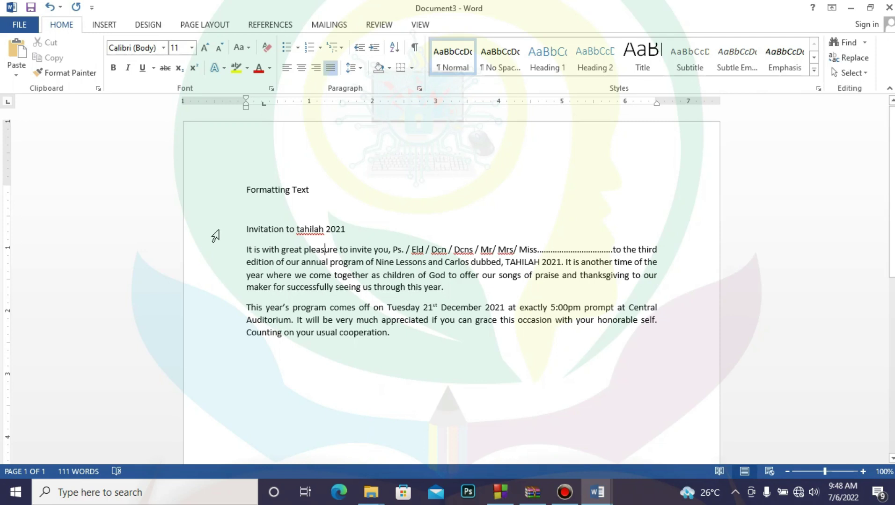
Step: Select the title line from the page margin and the whole invitation from title to last line, clearing each selection
left_click(216, 236)
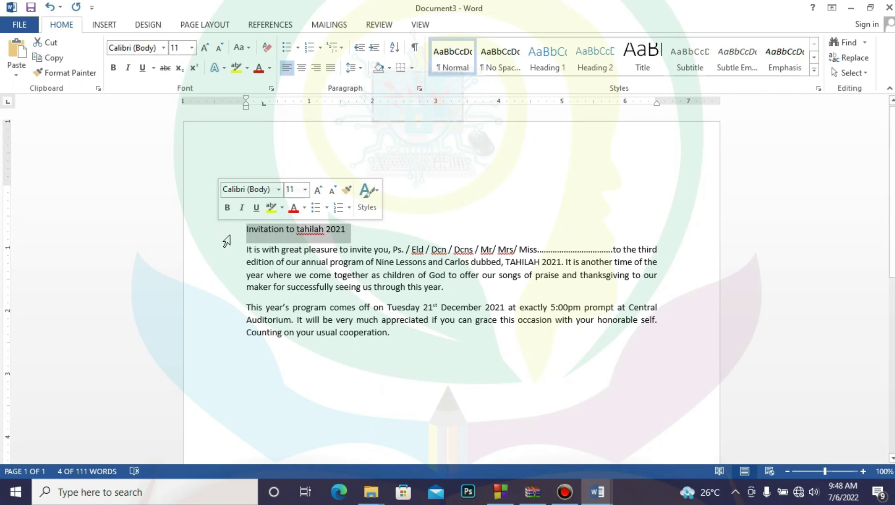
left_click(225, 235)
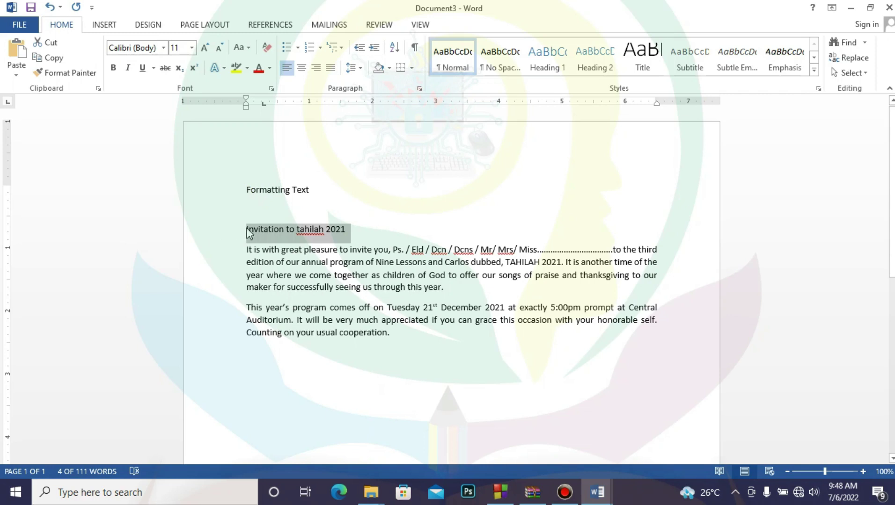
left_click(278, 285)
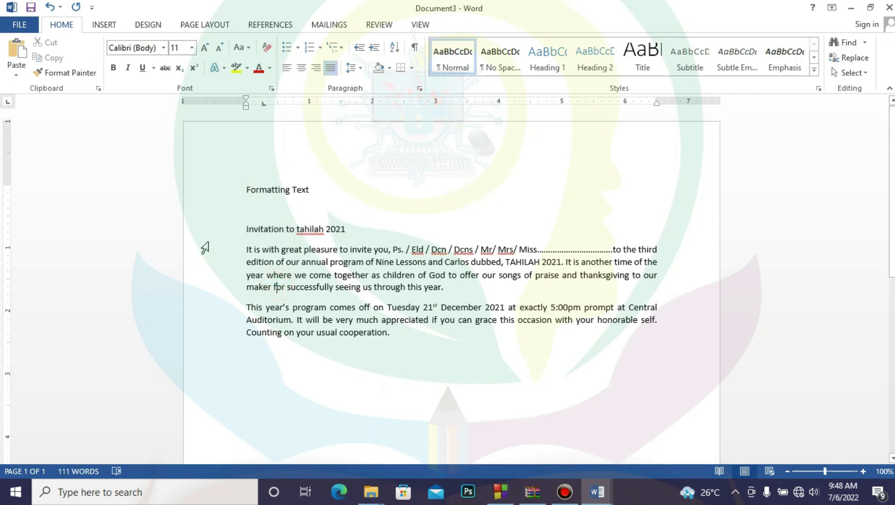
left_click(213, 228)
left_click_drag(213, 228, 218, 346)
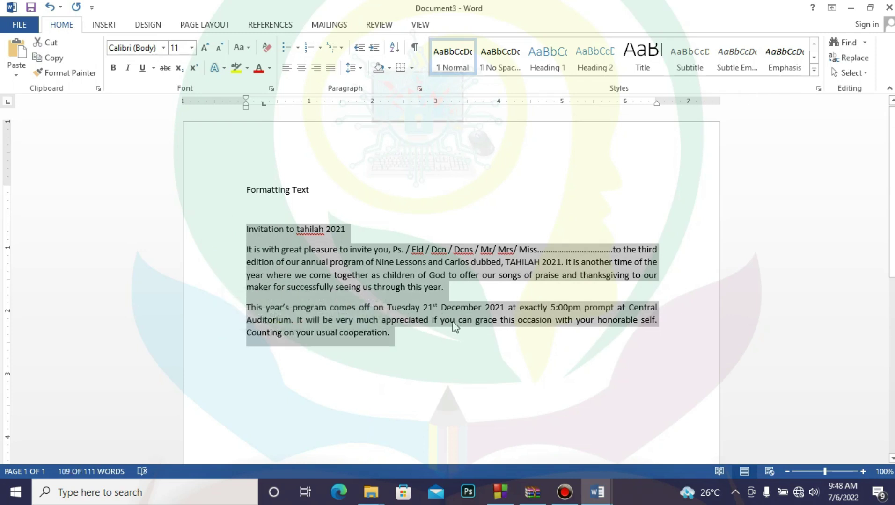
left_click(452, 358)
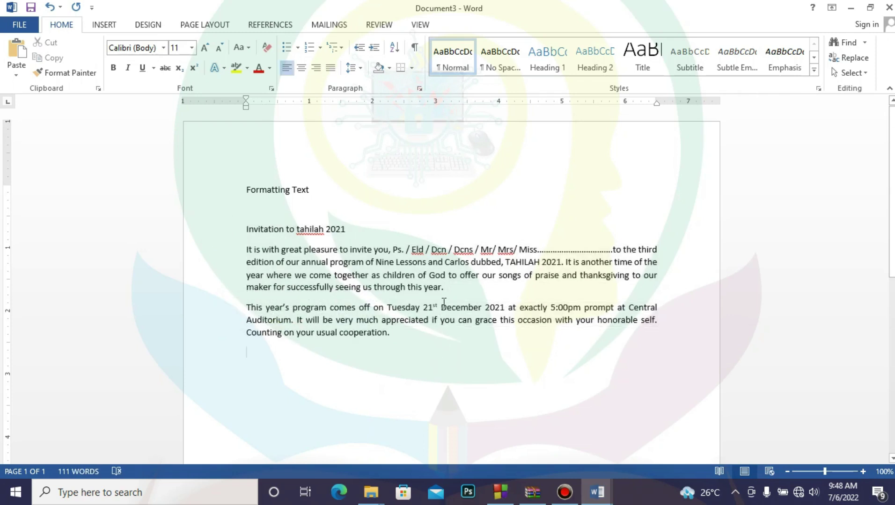
Step: Select the words "Carlos dubbed" and "TAHILAH 2021" in the first invitation paragraph, clearing each selection
left_click(445, 262)
left_click_drag(478, 261, 502, 262)
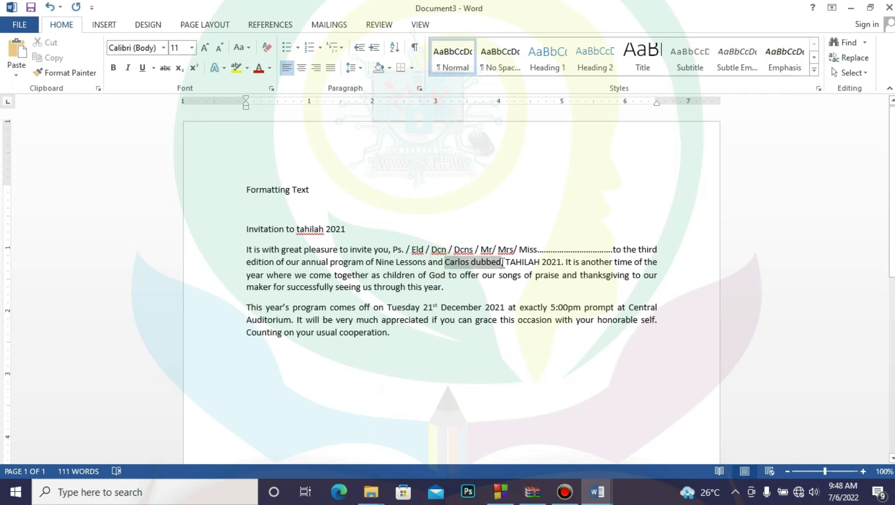
left_click(513, 284)
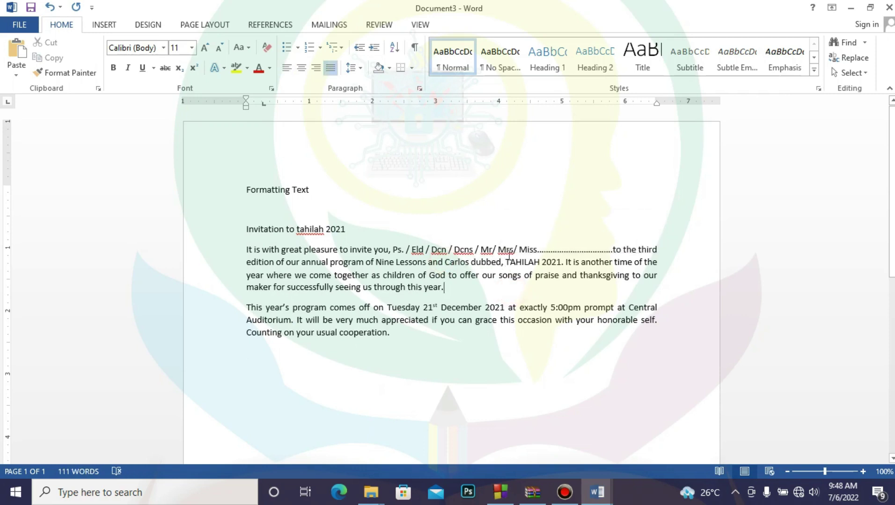
left_click_drag(504, 262, 560, 263)
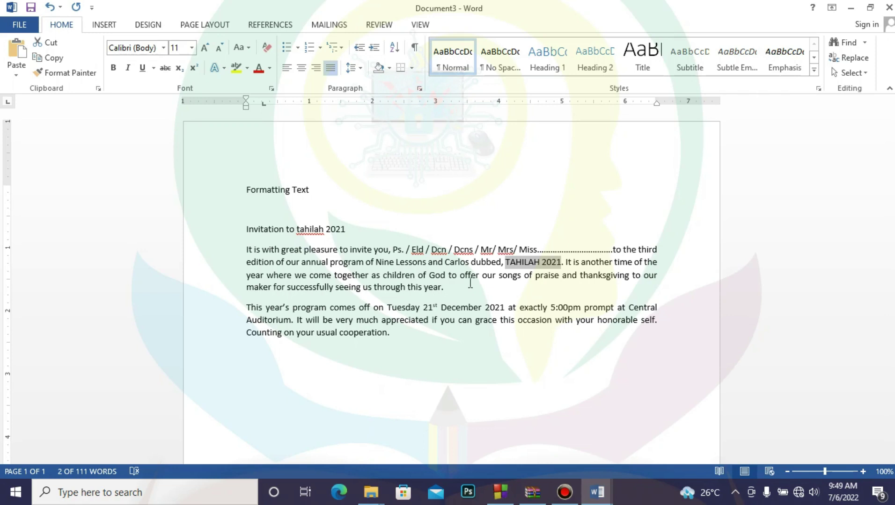
left_click(412, 267)
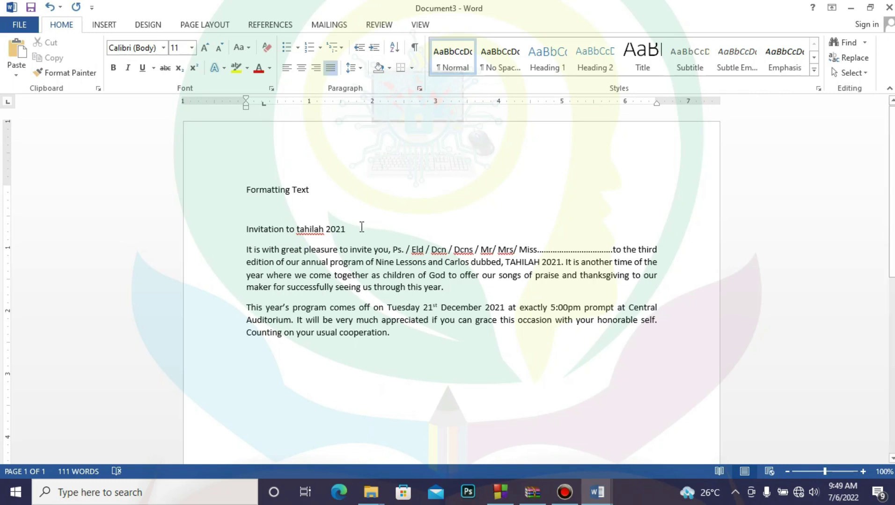
Step: Select the invitation title line twice more and clear the selection each time
left_click(242, 229)
left_click_drag(242, 230, 346, 229)
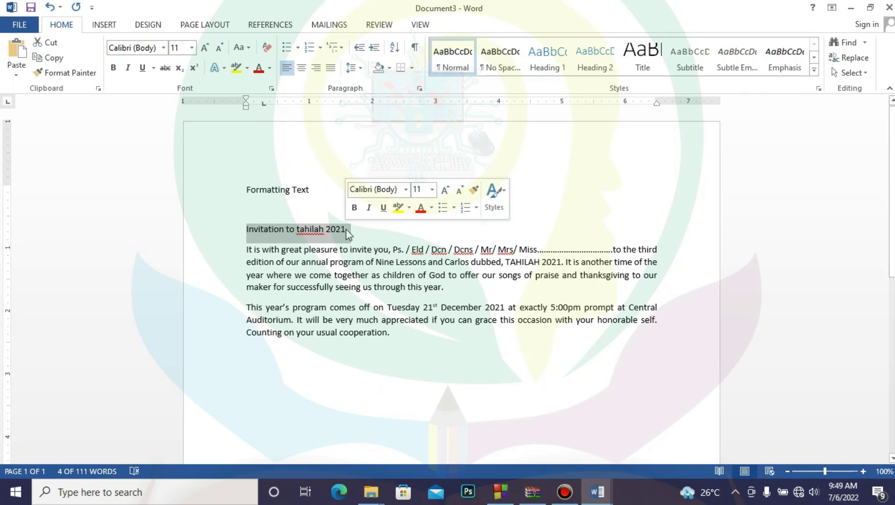
left_click(334, 250)
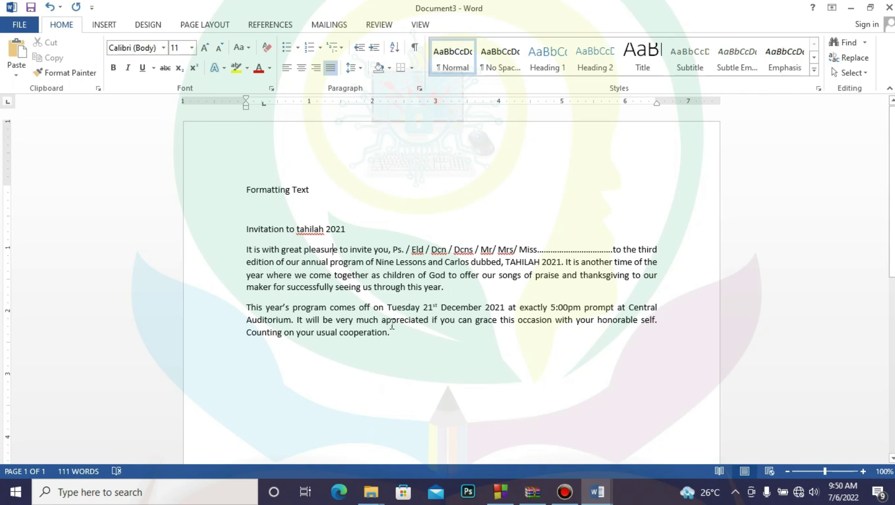
left_click_drag(243, 228, 346, 225)
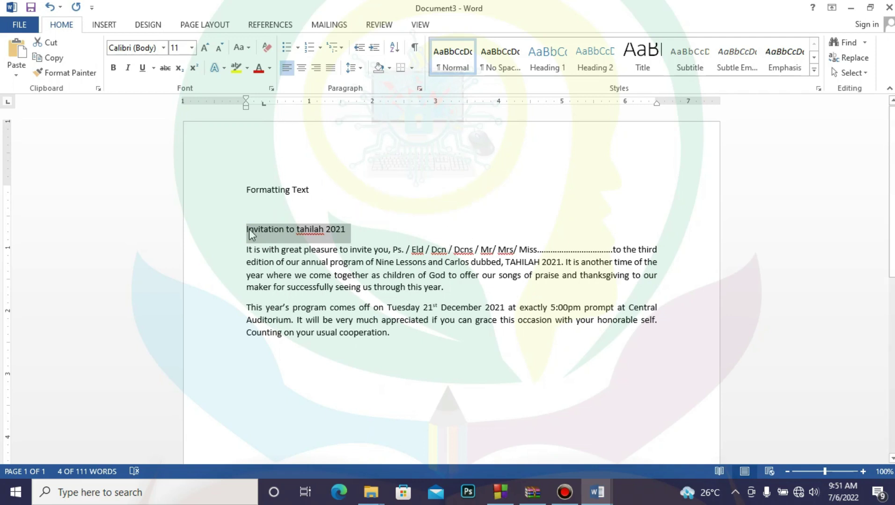
left_click(262, 358)
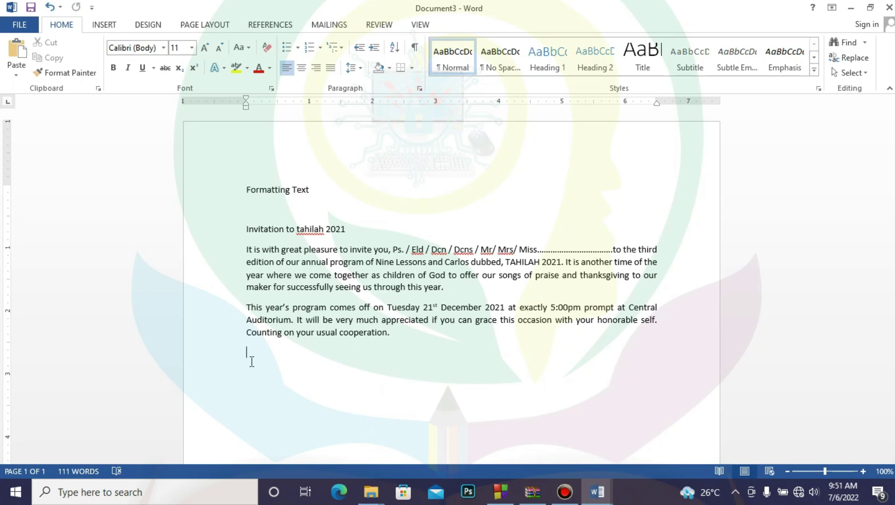
Step: Try center, right and left alignment on the "Invitation to tahilah 2021" title and leave it centered
left_click_drag(242, 226, 360, 230)
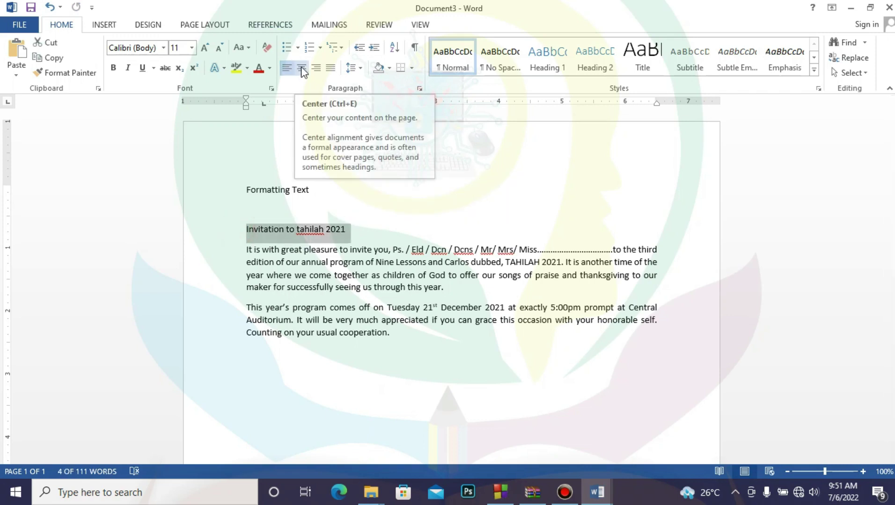
left_click(302, 69)
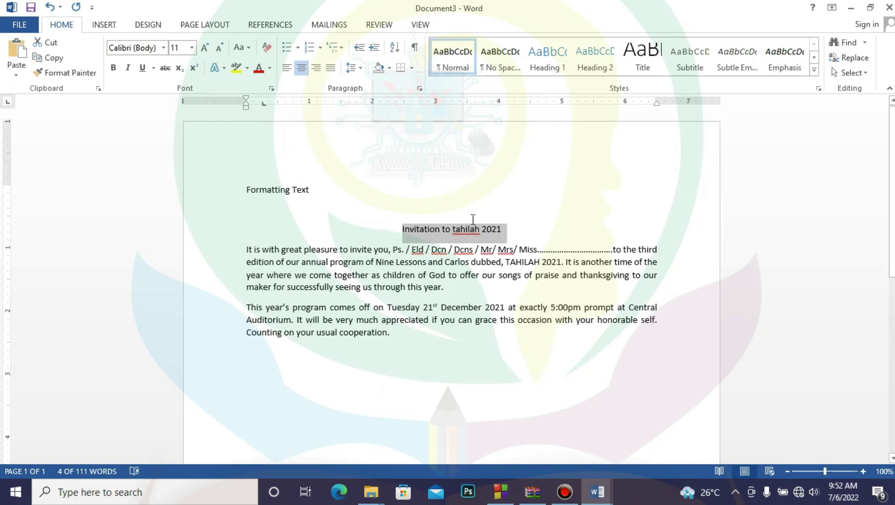
left_click(318, 69)
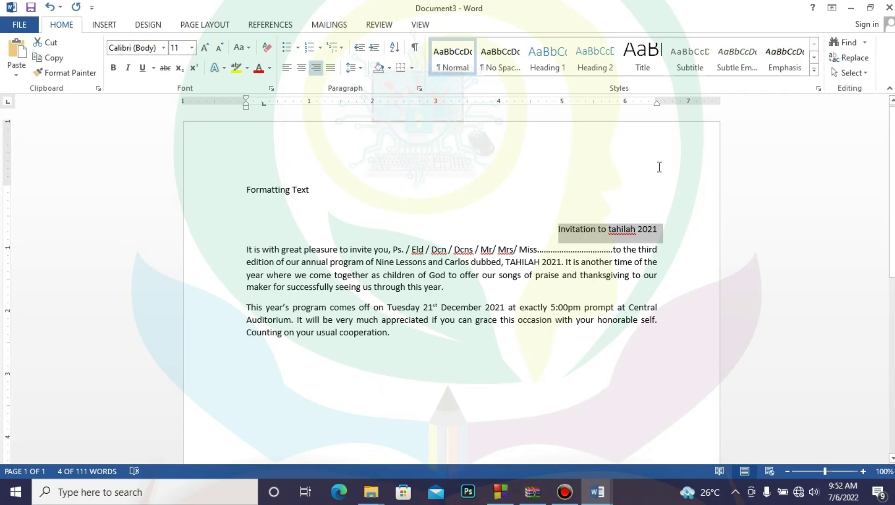
left_click(302, 69)
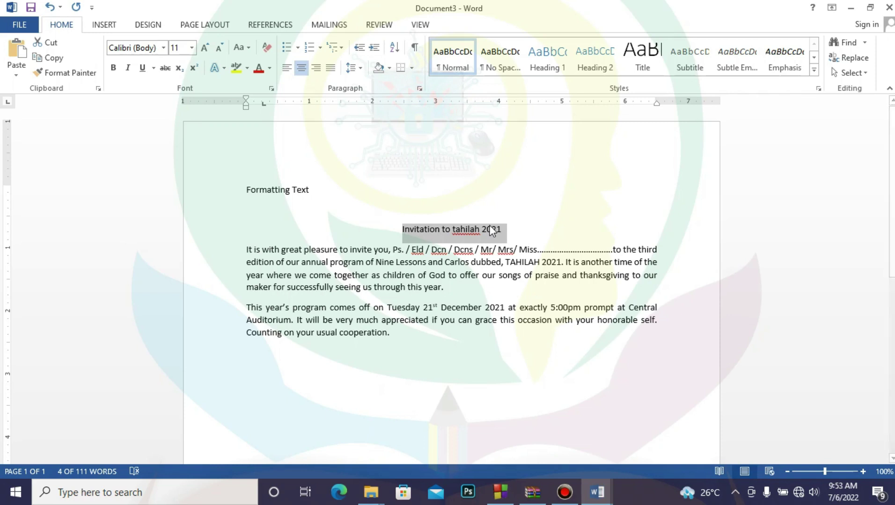
left_click(287, 70)
left_click(301, 69)
Step: Browse the available fonts and apply Bauhaus 93 to the invitation title
left_click(164, 49)
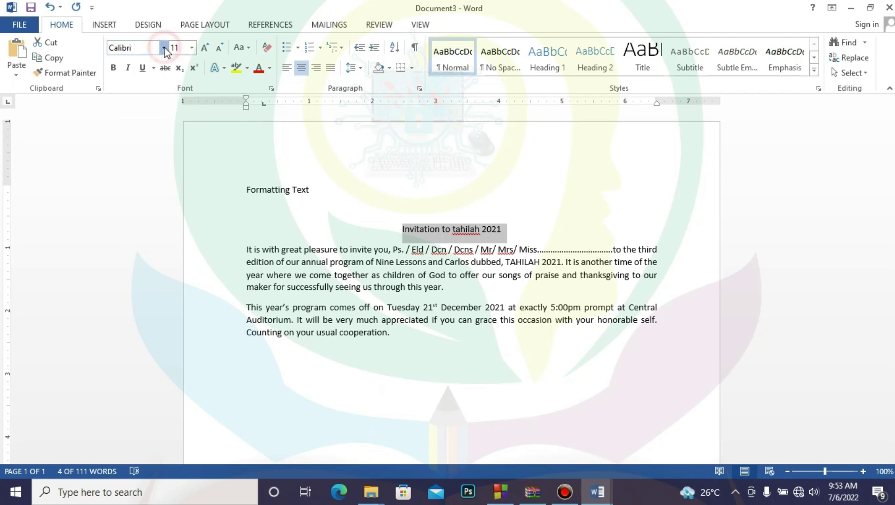
left_click(164, 48)
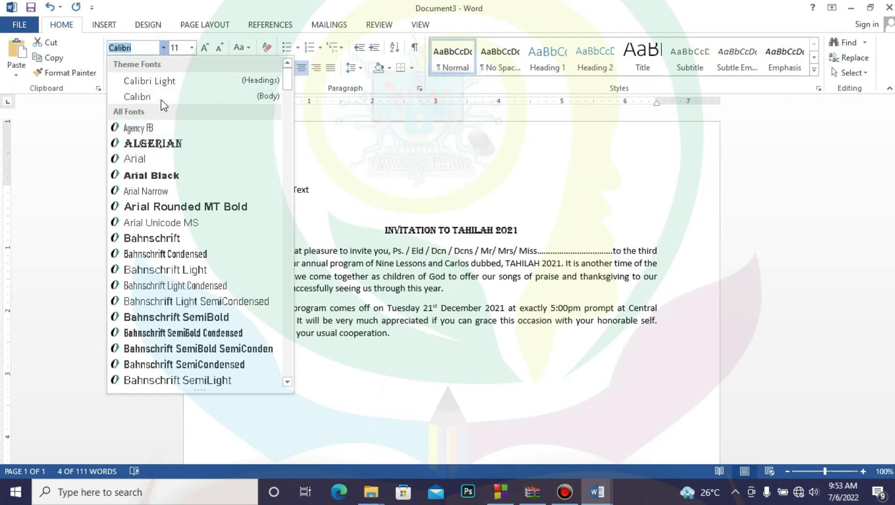
left_click(164, 48)
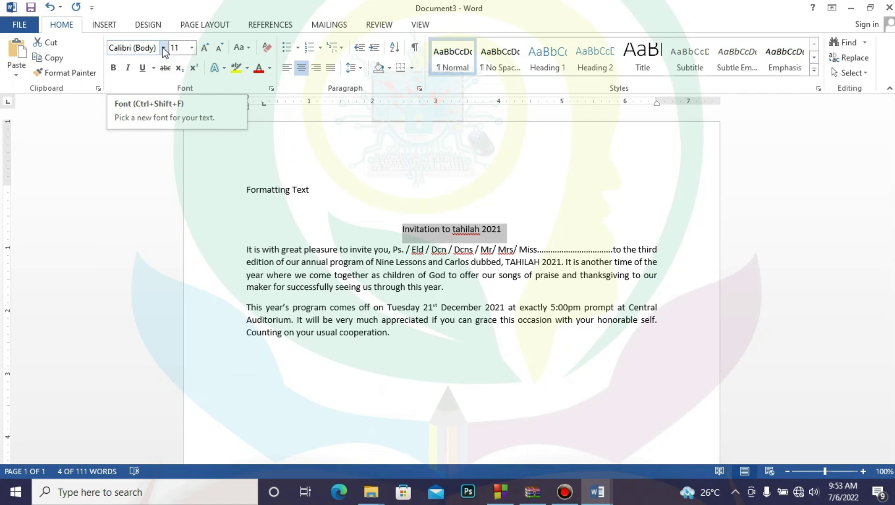
left_click(163, 49)
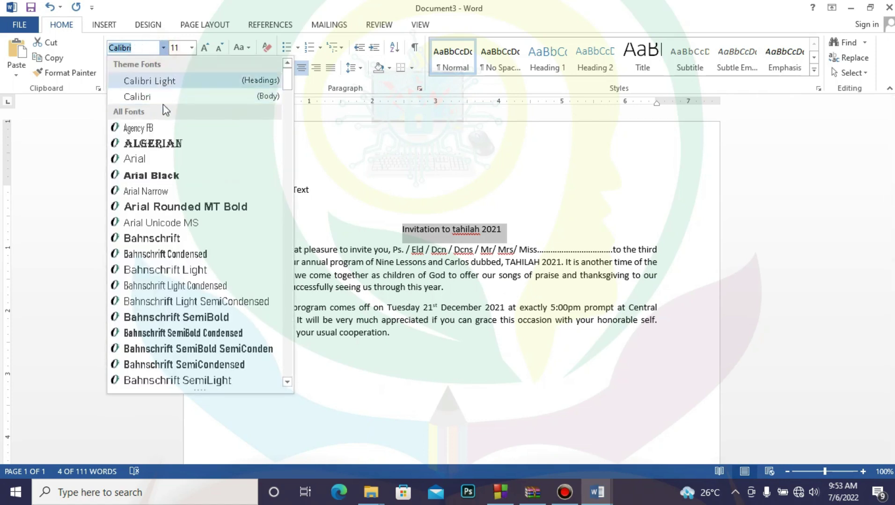
left_click_drag(286, 81, 286, 173)
left_click_drag(293, 125, 290, 84)
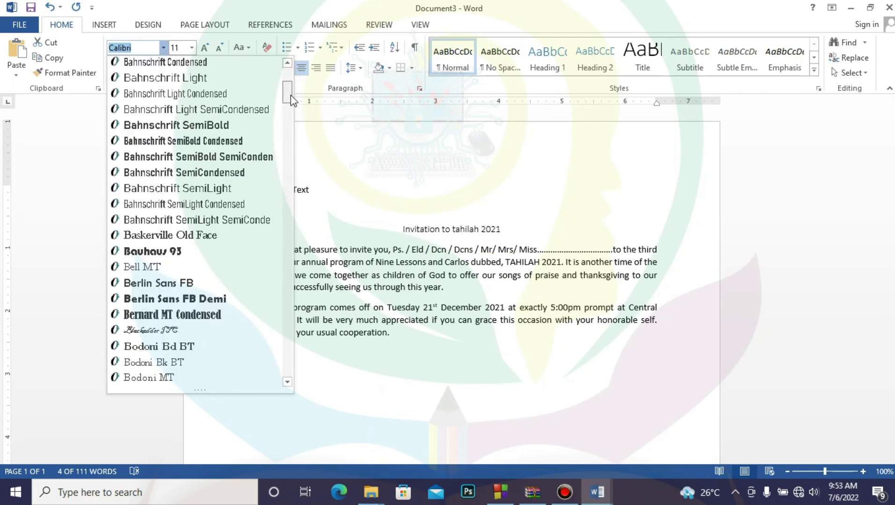
left_click(172, 253)
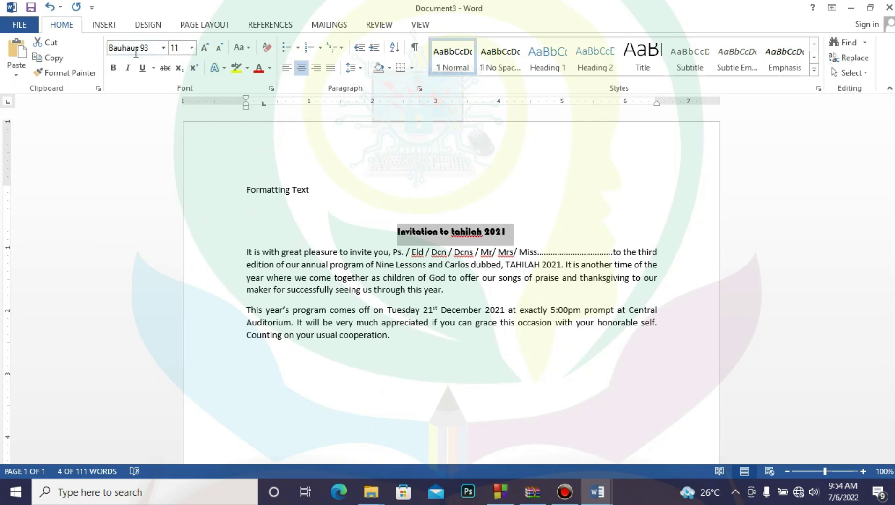
Step: Change the invitation title's font to Algerian
left_click(161, 48)
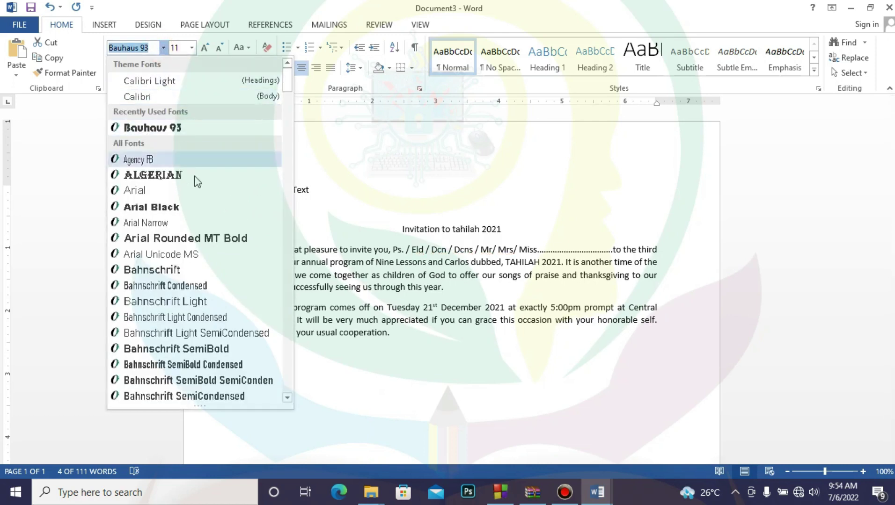
left_click(159, 175)
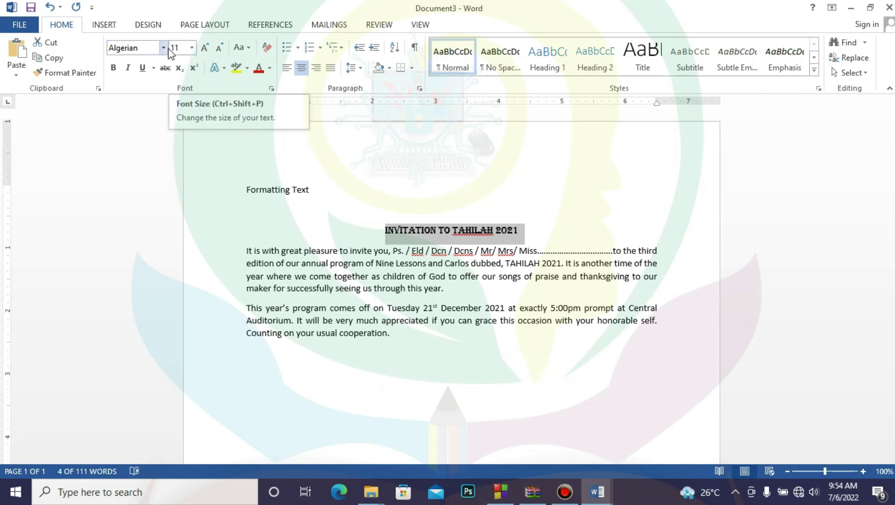
Step: Try font sizes 24 and 11 on the invitation title and settle on size 22
left_click(192, 48)
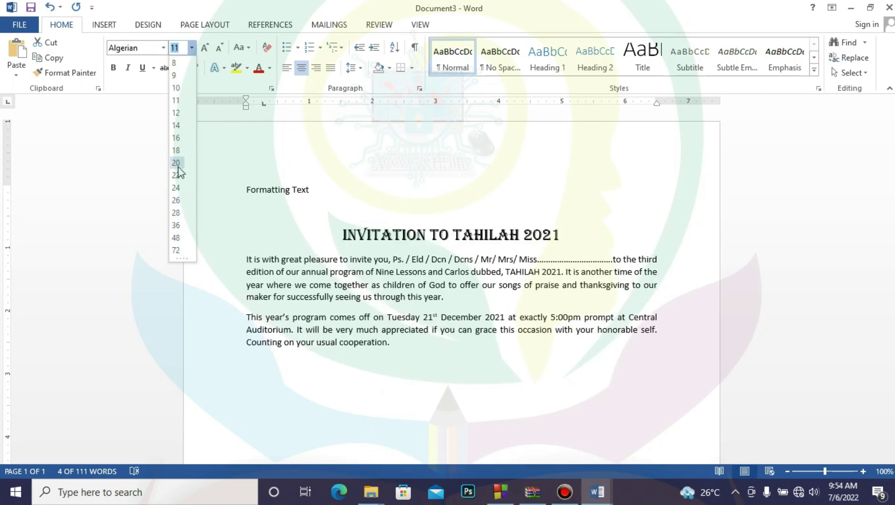
left_click(177, 189)
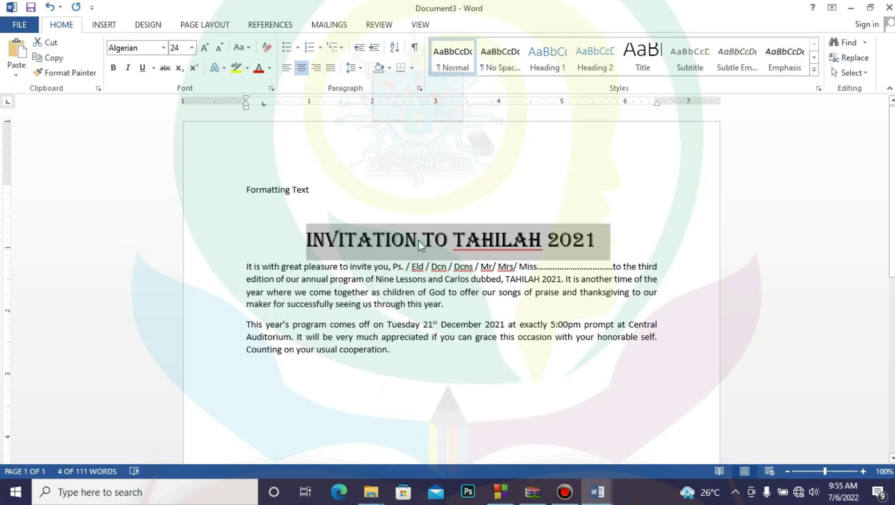
left_click(192, 47)
left_click(176, 100)
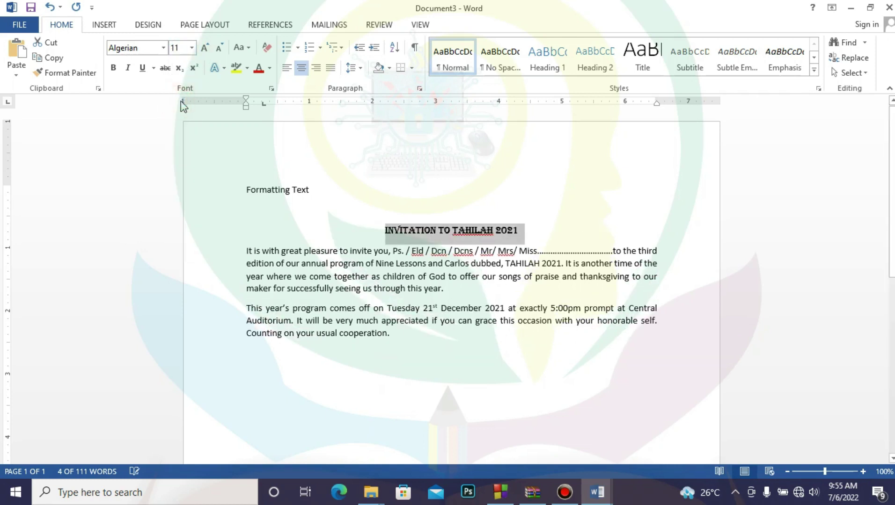
left_click(191, 48)
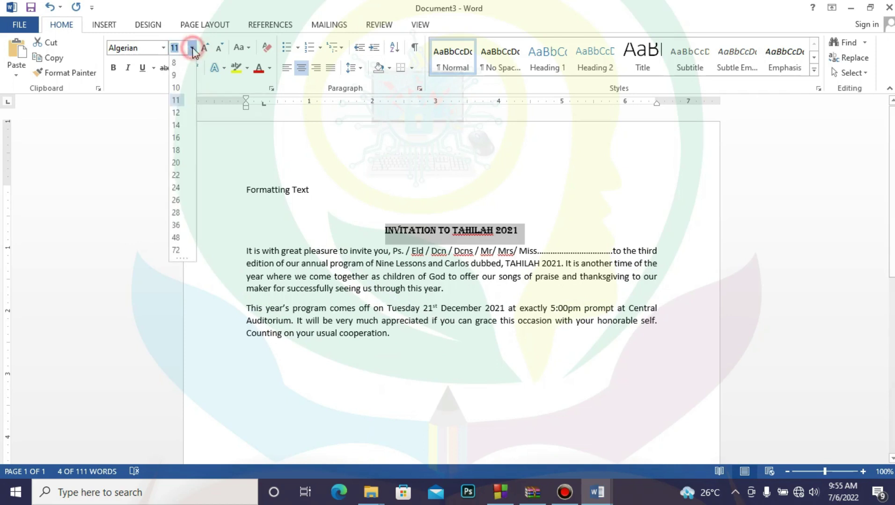
left_click(173, 176)
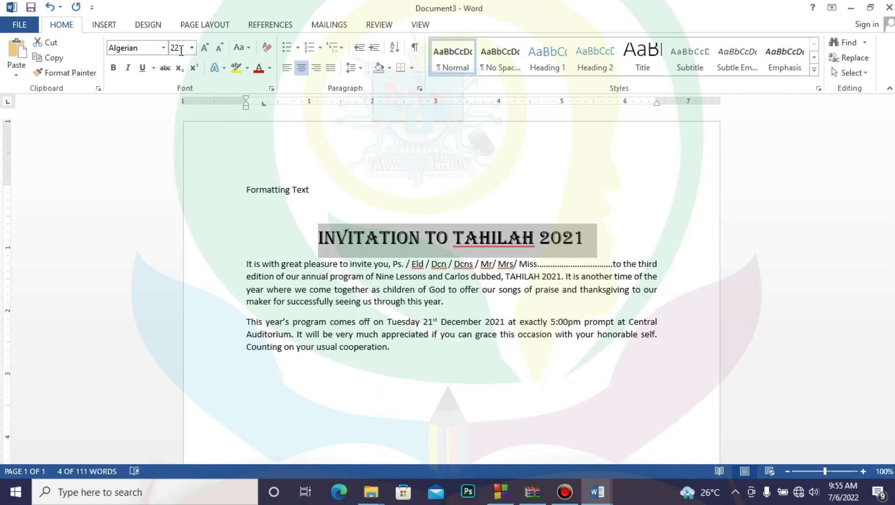
Step: Grow the invitation title's font two increments to 26 and shrink it back to 22
left_click(205, 49)
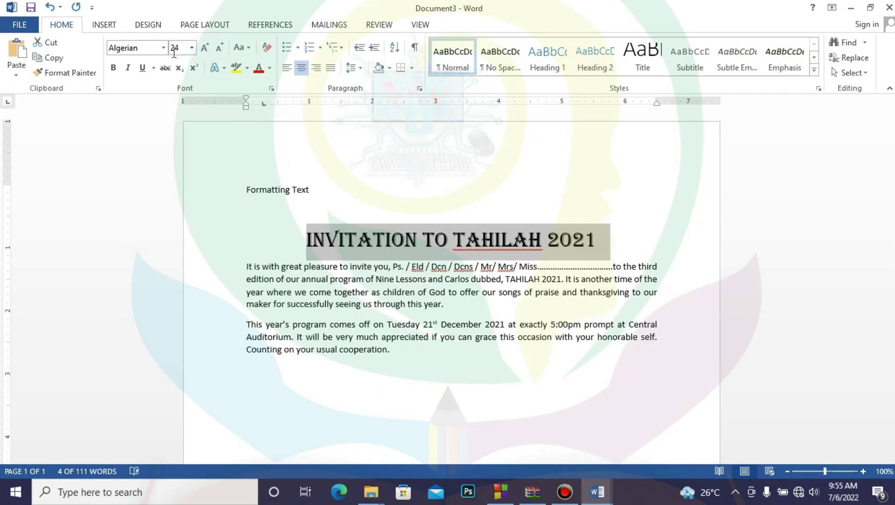
left_click(205, 50)
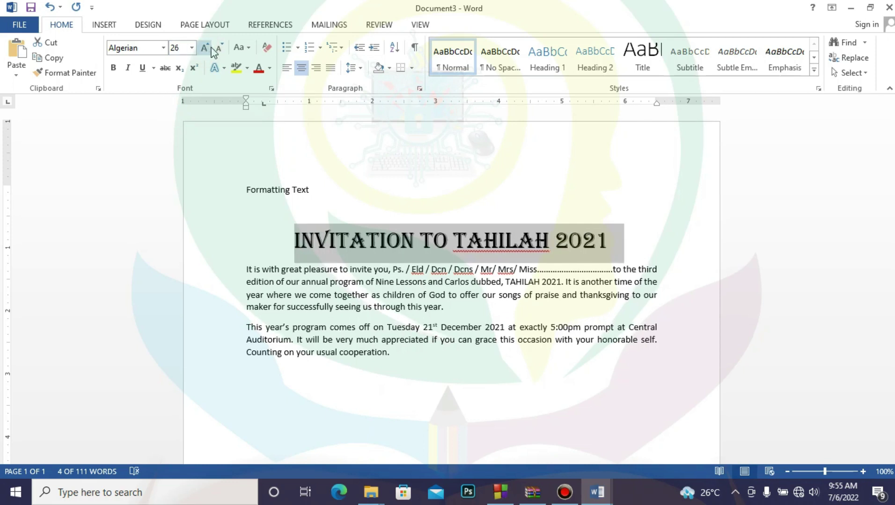
left_click(219, 49)
left_click(219, 50)
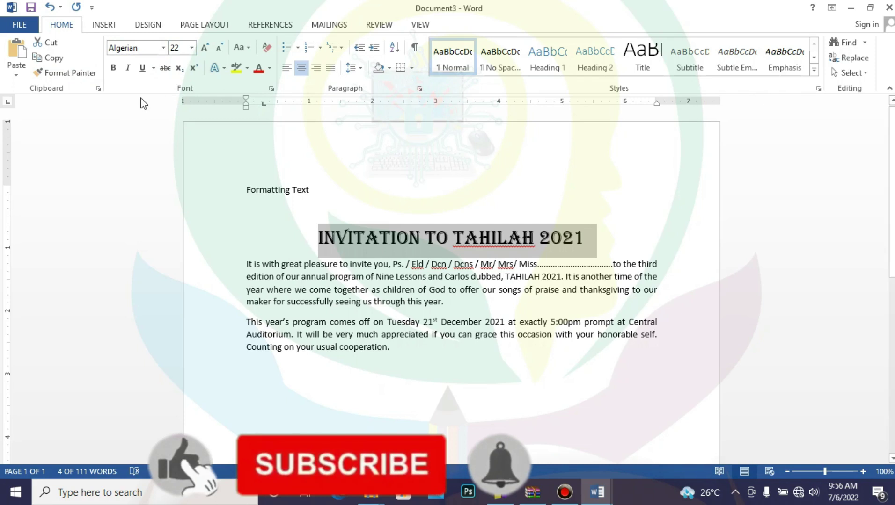
Step: Apply bold to the invitation title, remove it once, and reapply it so the title stays bold
left_click(113, 69)
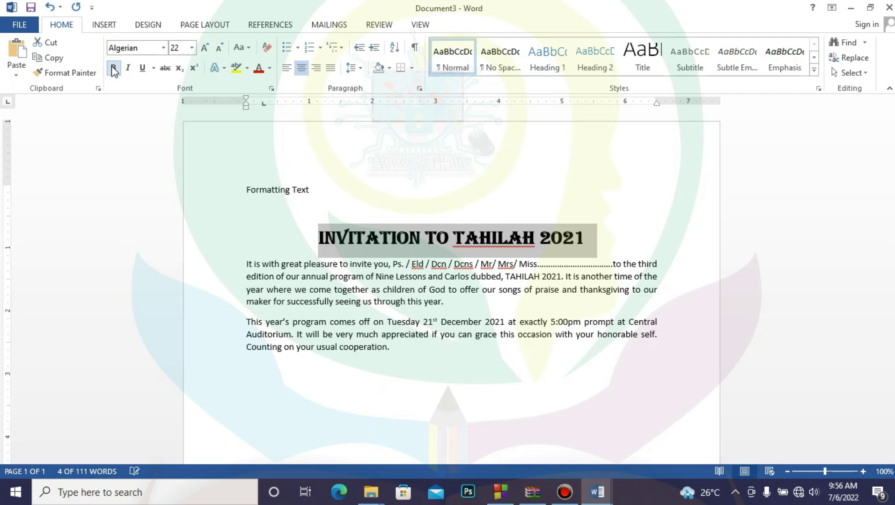
left_click(109, 68)
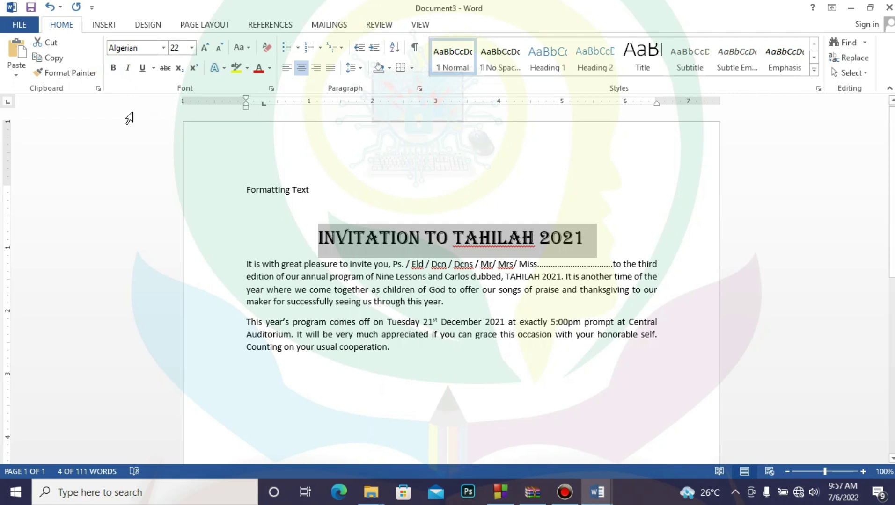
left_click(114, 69)
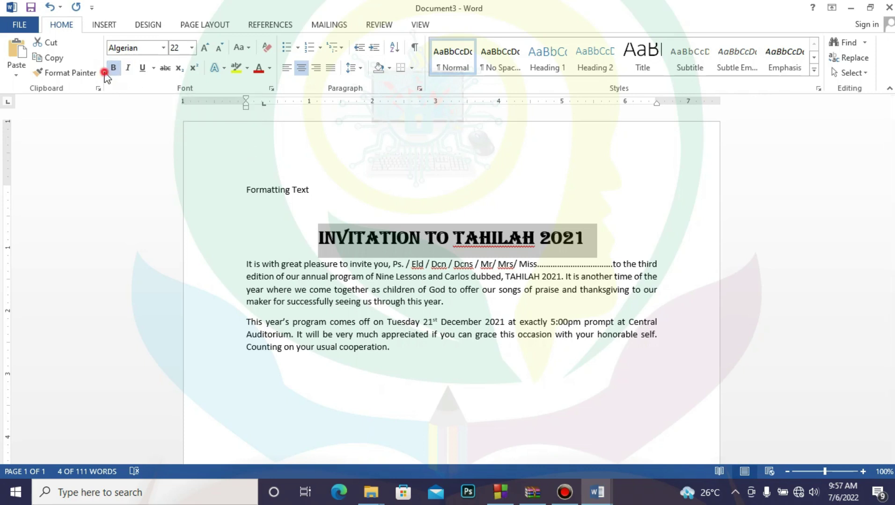
Step: Try italic and underline one after the other on the invitation title, removing each again
left_click(128, 68)
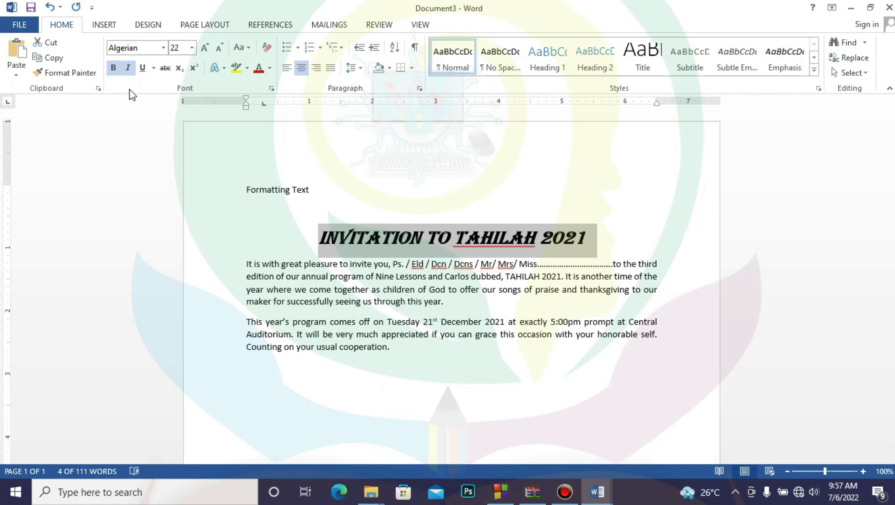
left_click(127, 68)
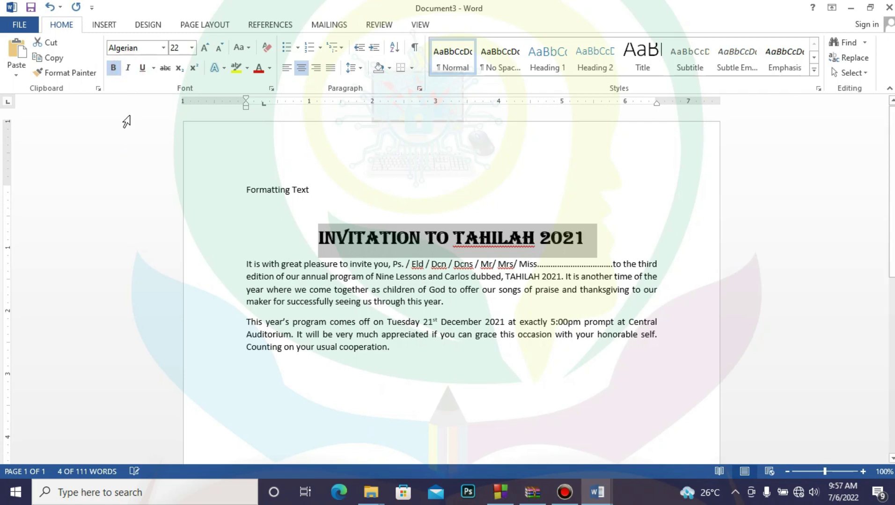
left_click(143, 70)
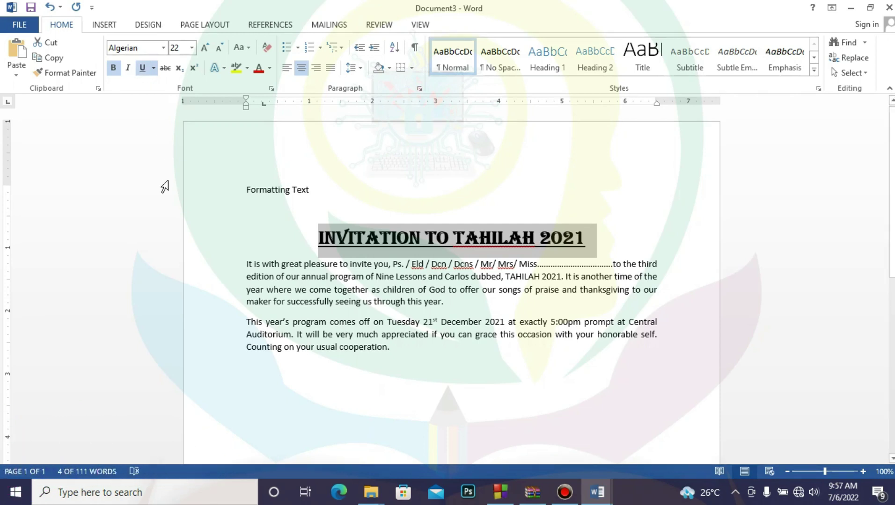
left_click(142, 68)
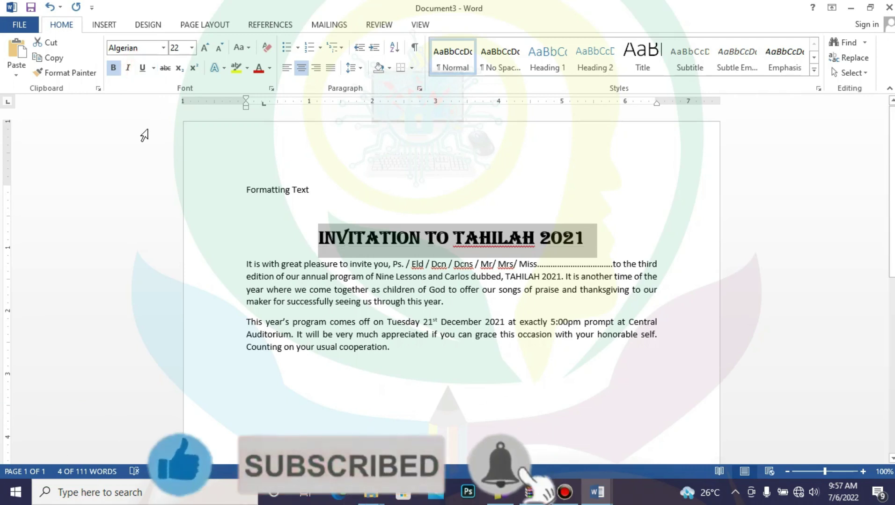